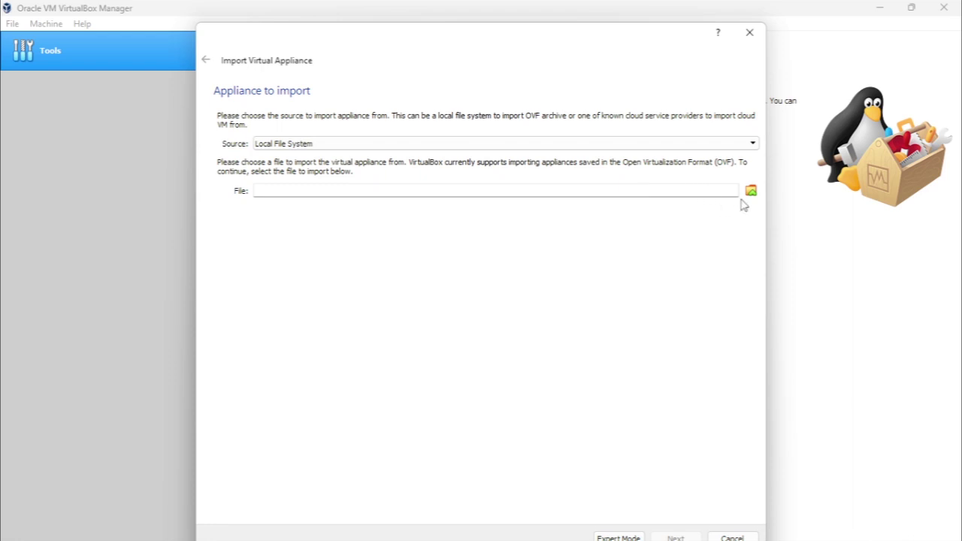
Import the LNXSRV appliance from the ISO folder on Local Disk (D:), keeping the suggested appliance settings
click(750, 194)
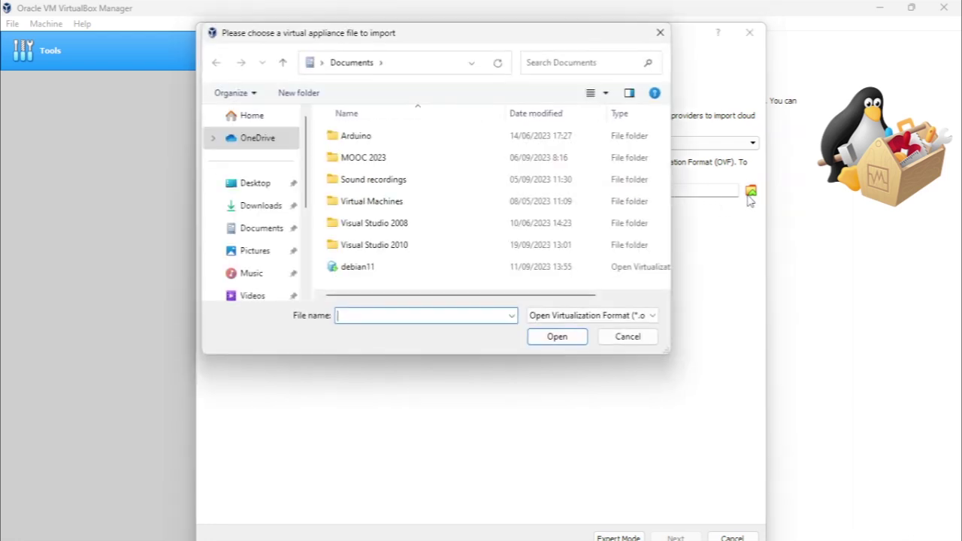
scroll(307, 289, down, 5)
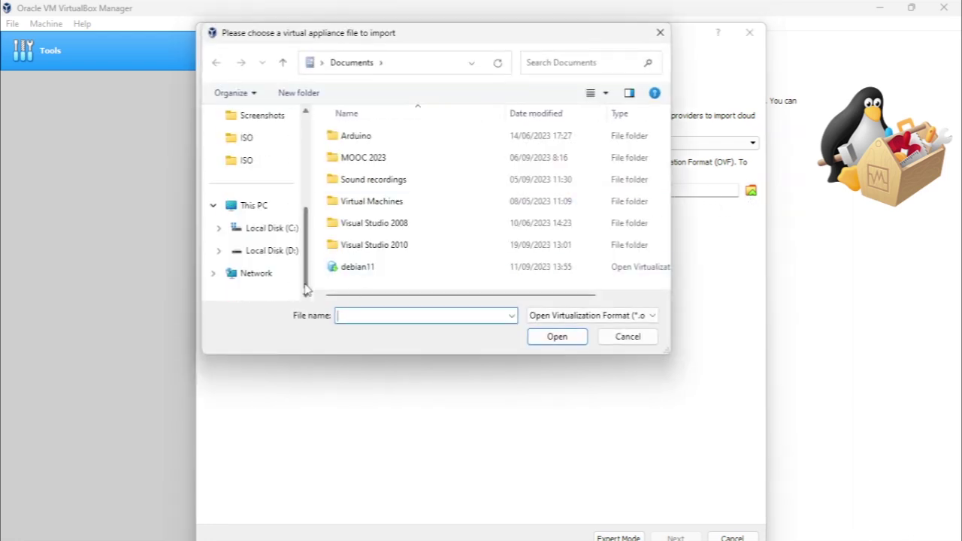
click(278, 260)
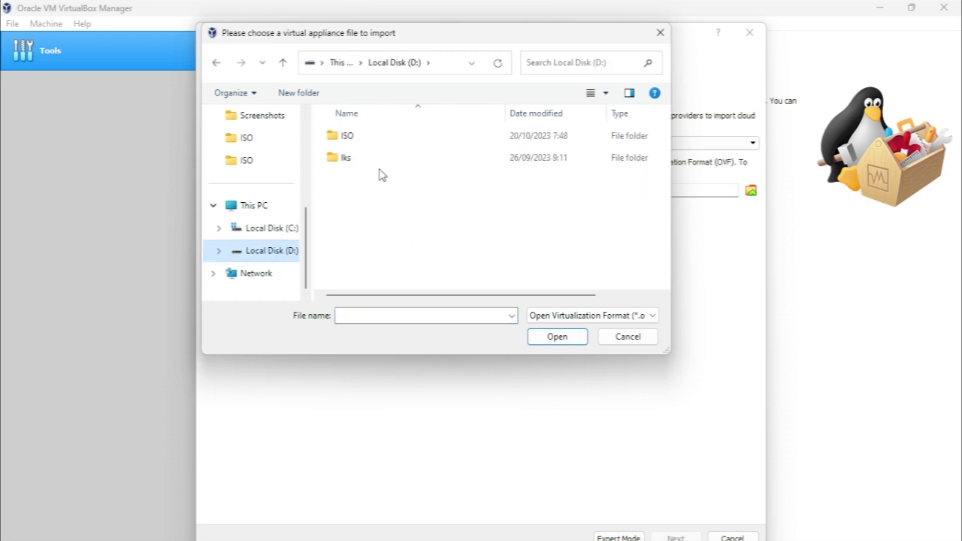
click(363, 145)
double_click(362, 145)
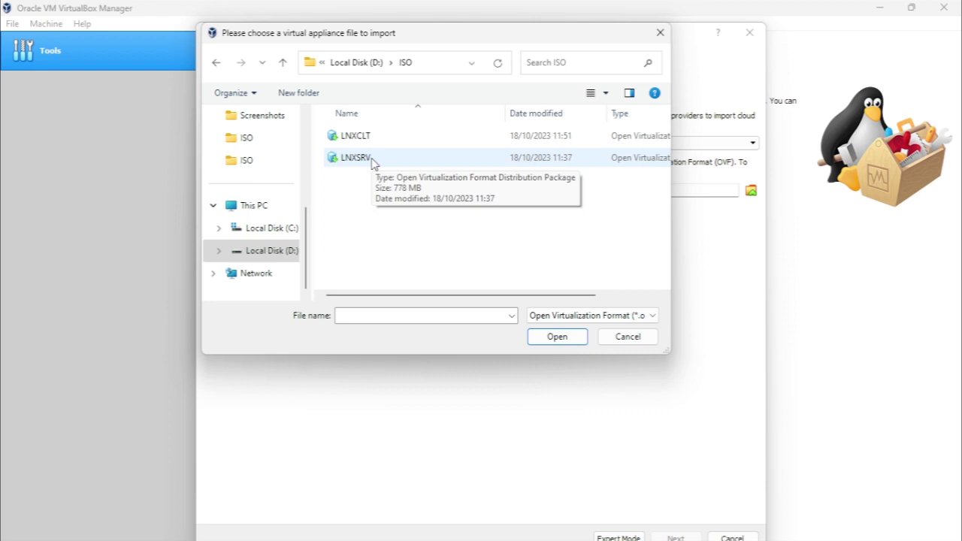
click(371, 161)
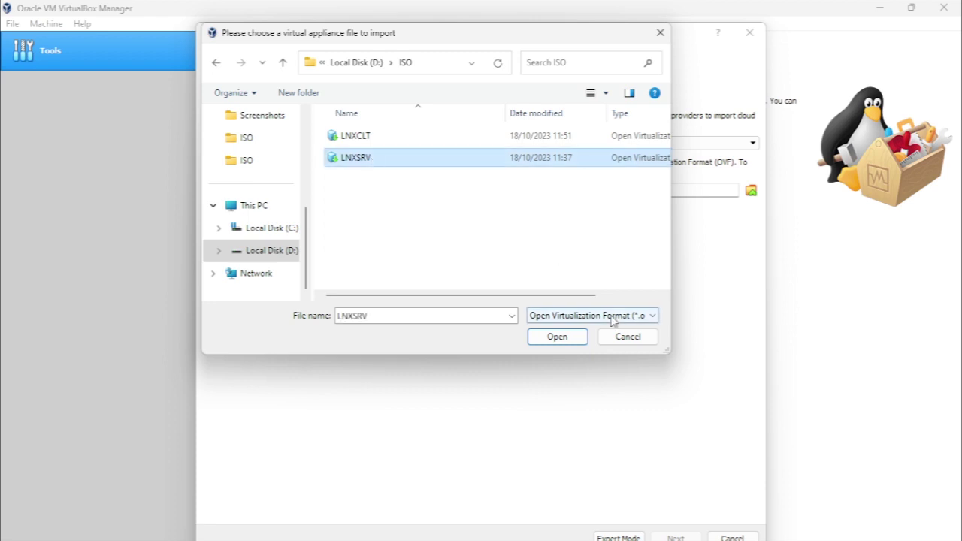
click(560, 344)
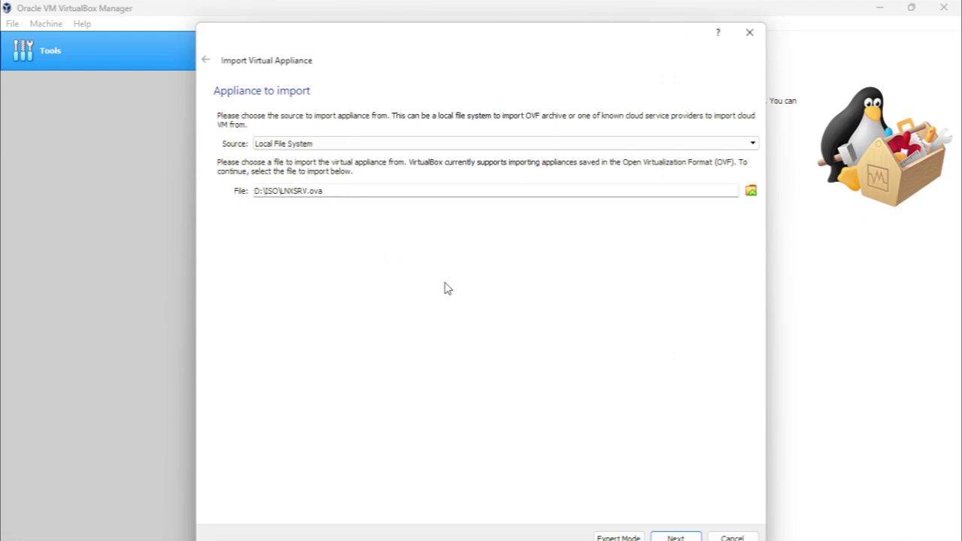
key(Return)
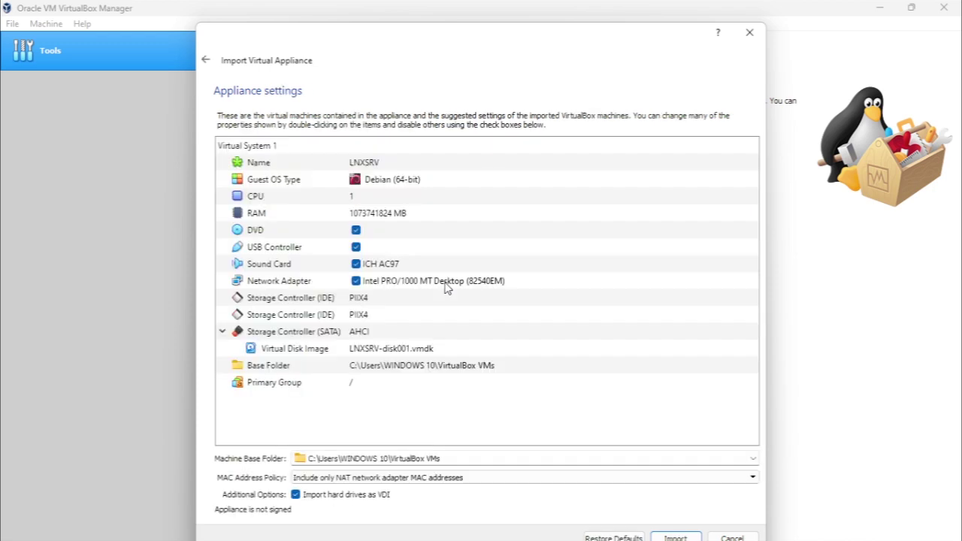
key(Return)
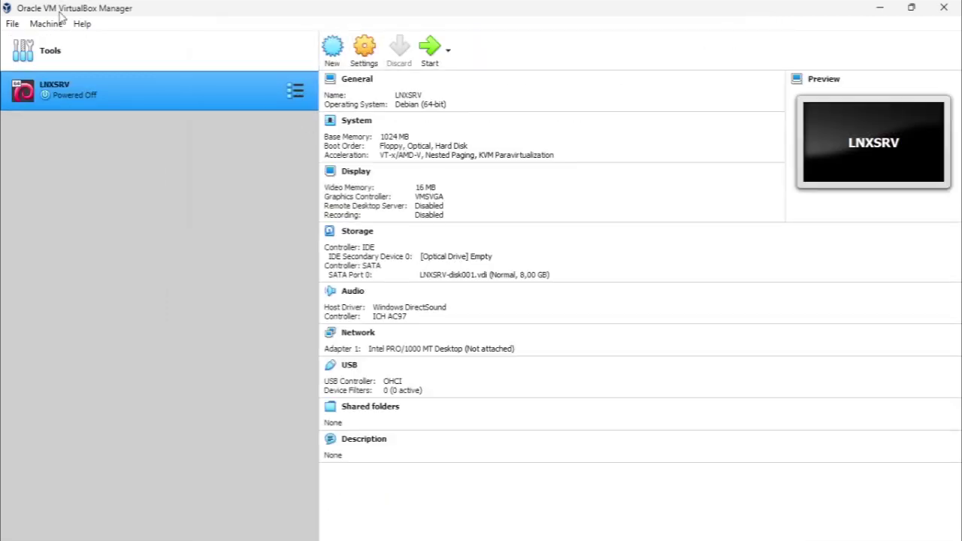
Import the LNXCLT appliance from the ISO folder on Local Disk (D:) with its suggested settings
click(13, 24)
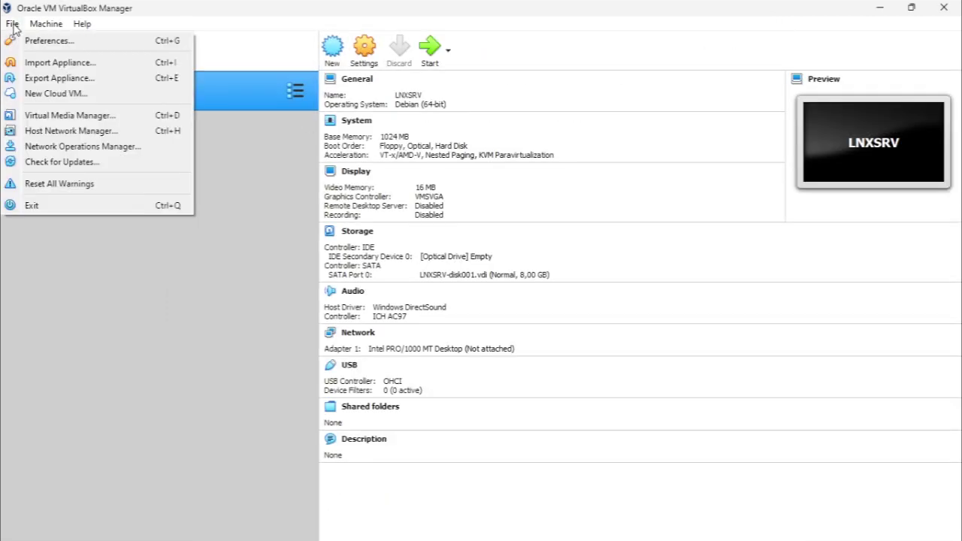
click(36, 66)
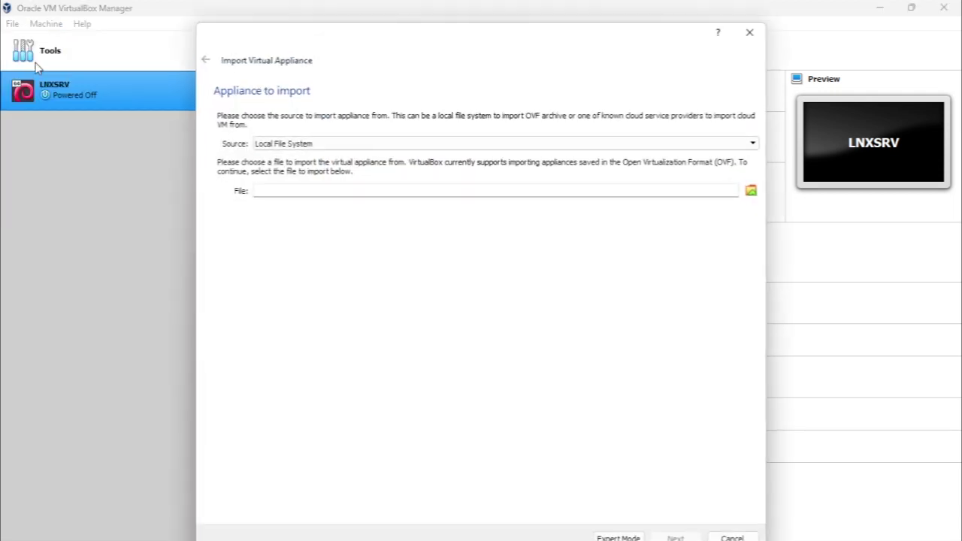
click(751, 190)
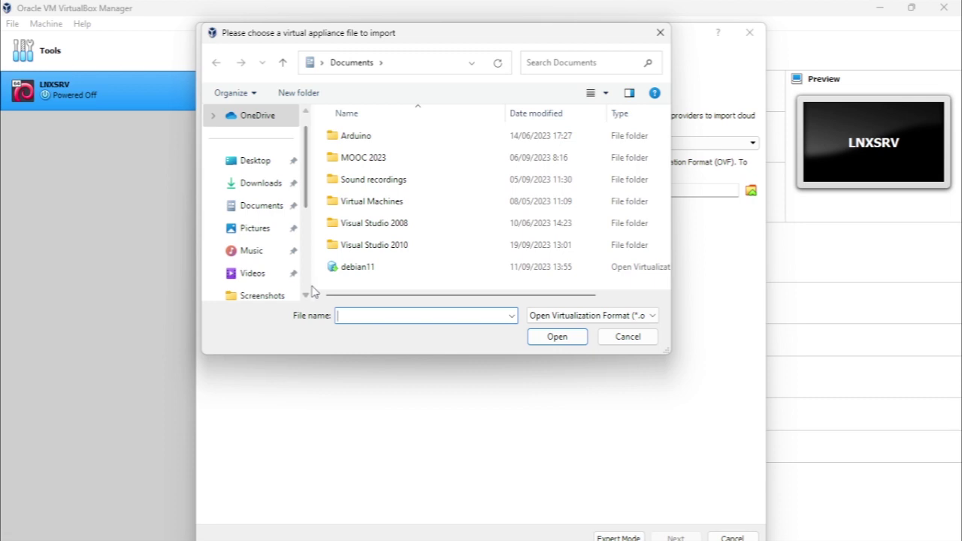
scroll(306, 287, down, 5)
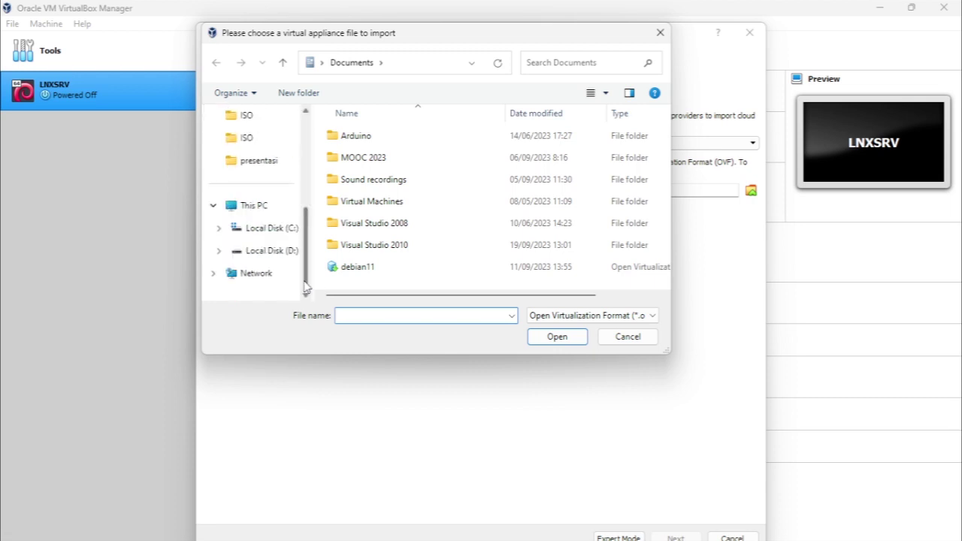
click(273, 251)
double_click(372, 142)
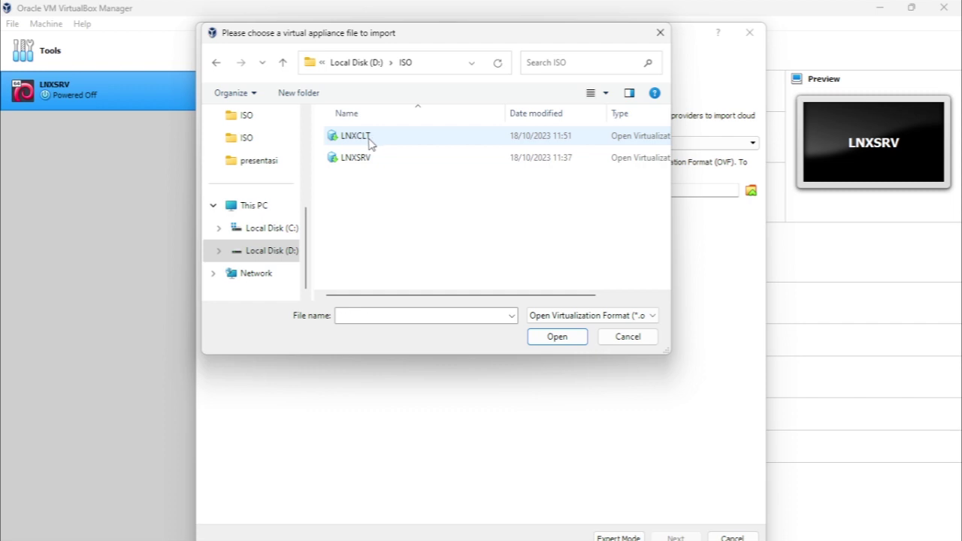
click(372, 142)
click(565, 348)
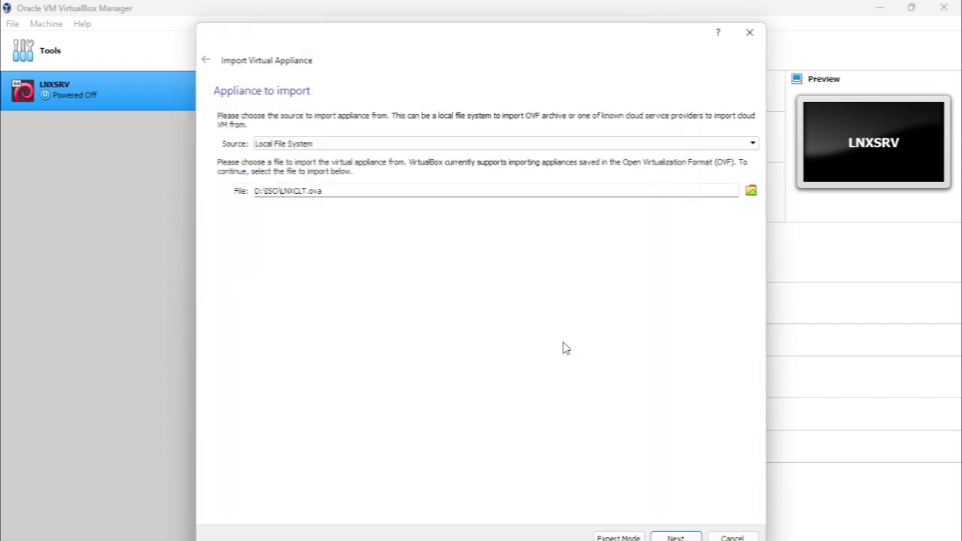
key(Return)
key(Return)
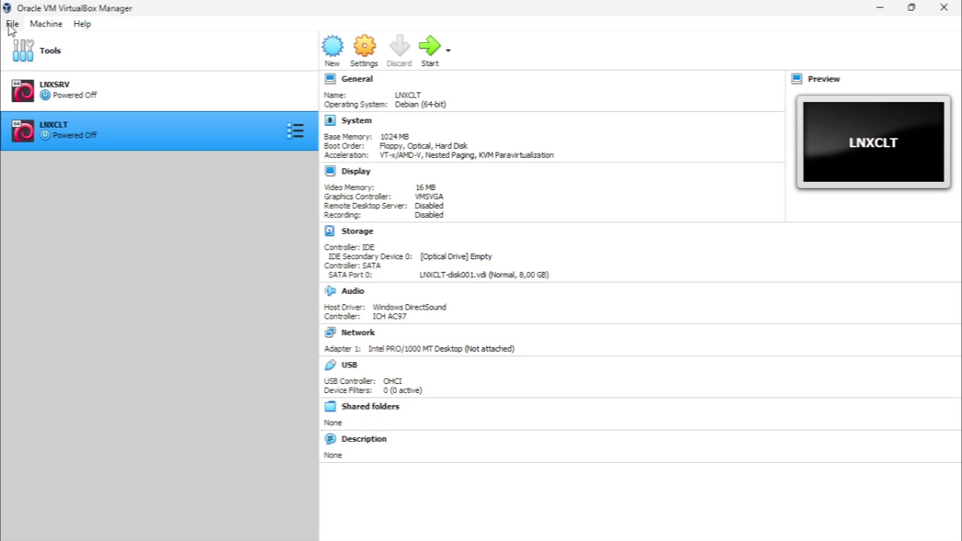
Start a new virtual machine named MIKROTIK with type Other and version Other/Unknown
click(46, 24)
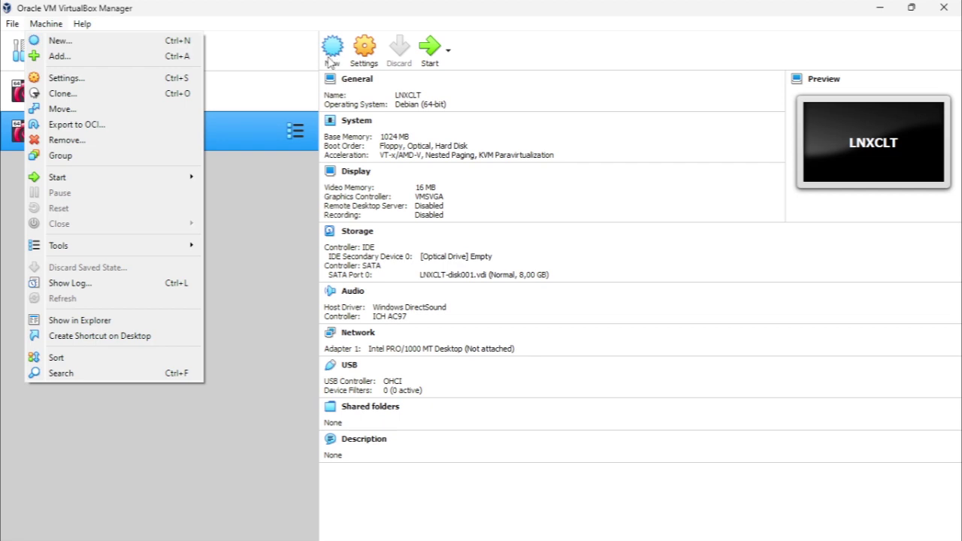
click(89, 47)
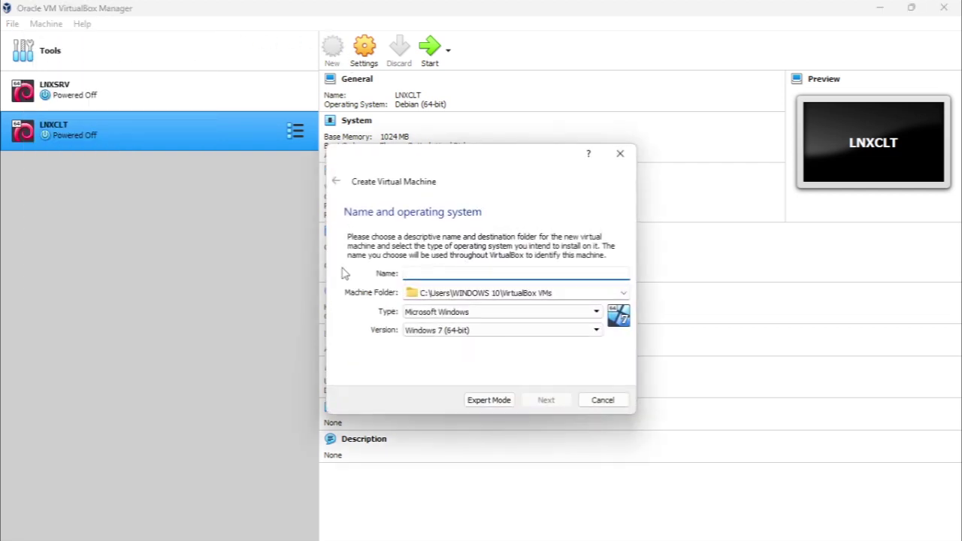
text(MIKROTIK)
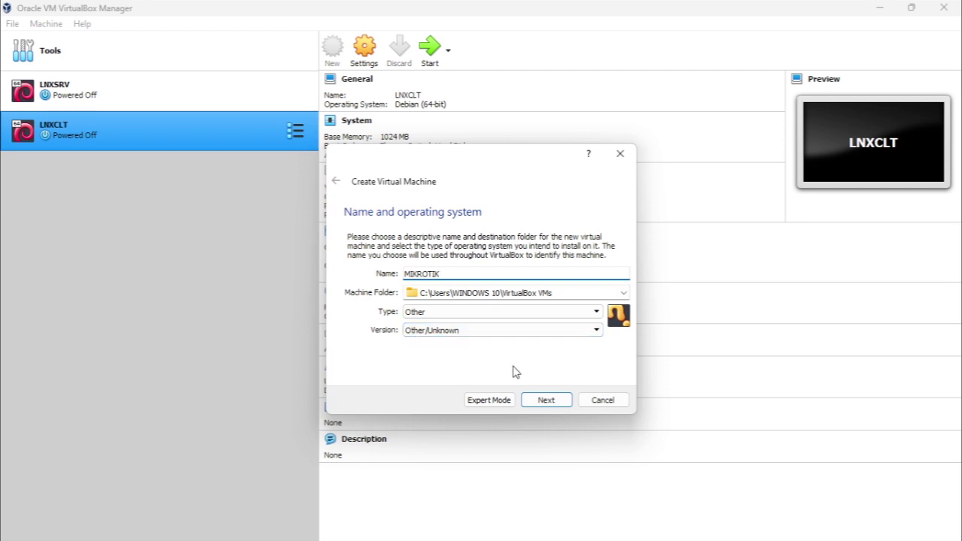
click(560, 403)
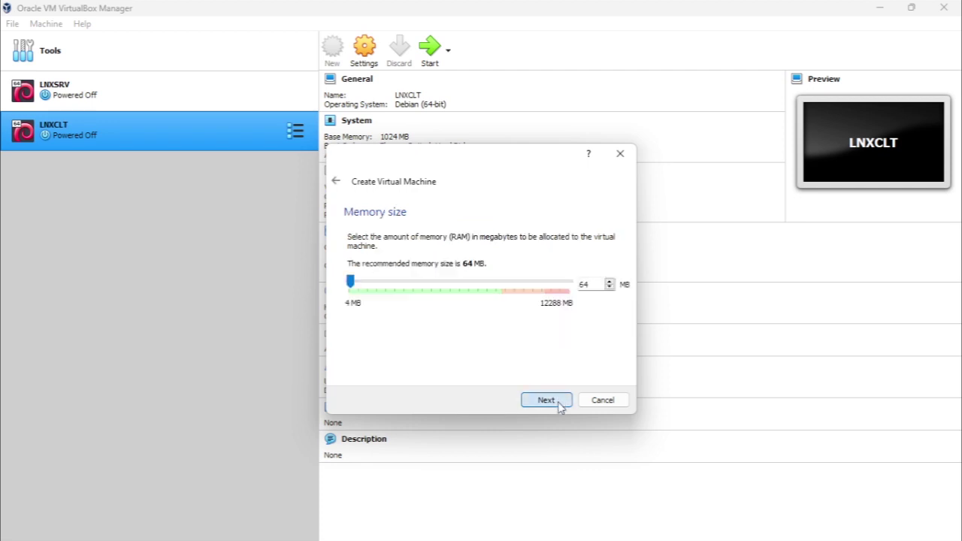
Set the new machine's memory size to 256 MB and continue to the hard disk options
double_click(589, 285)
click(531, 284)
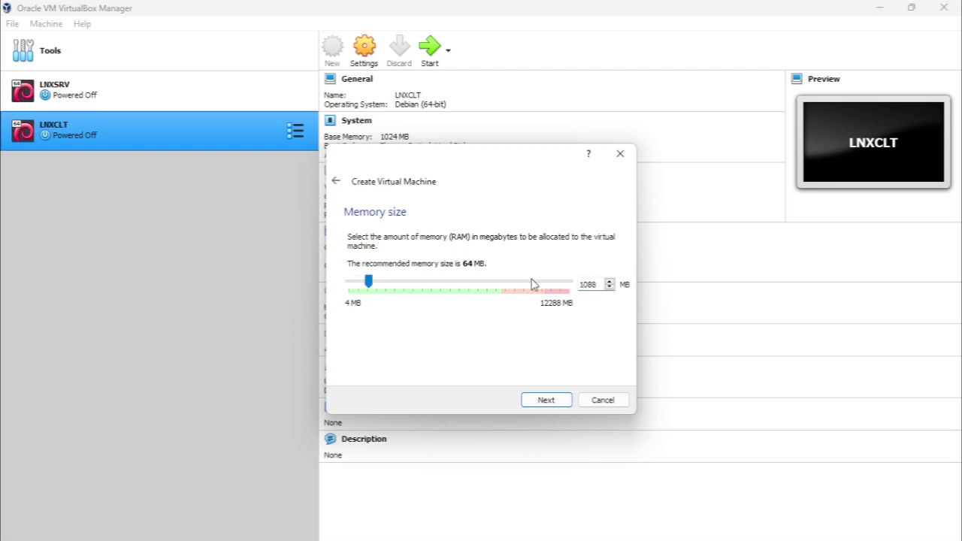
double_click(586, 286)
text(256)
click(548, 400)
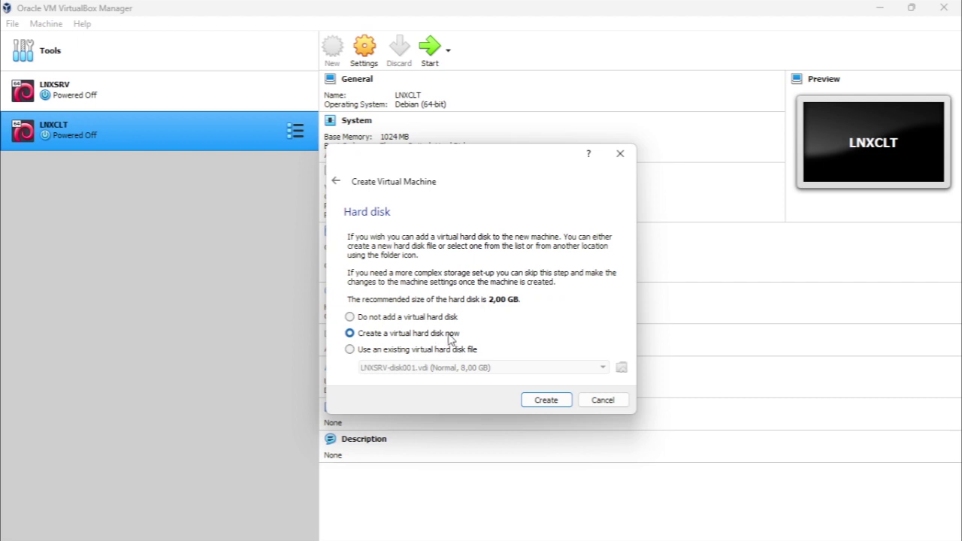
Choose to create a new virtual hard disk of type VHD (Virtual Hard Disk) with dynamically allocated storage
click(554, 402)
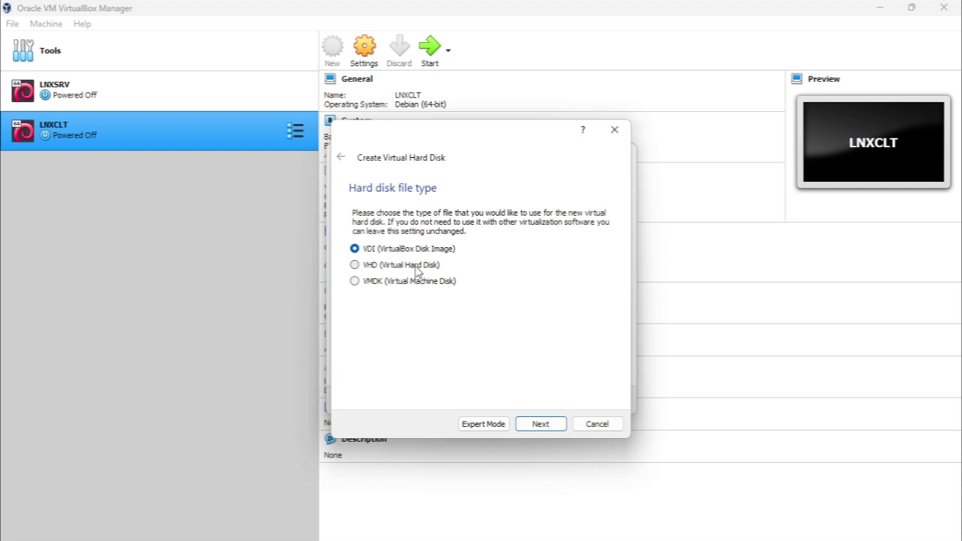
click(417, 272)
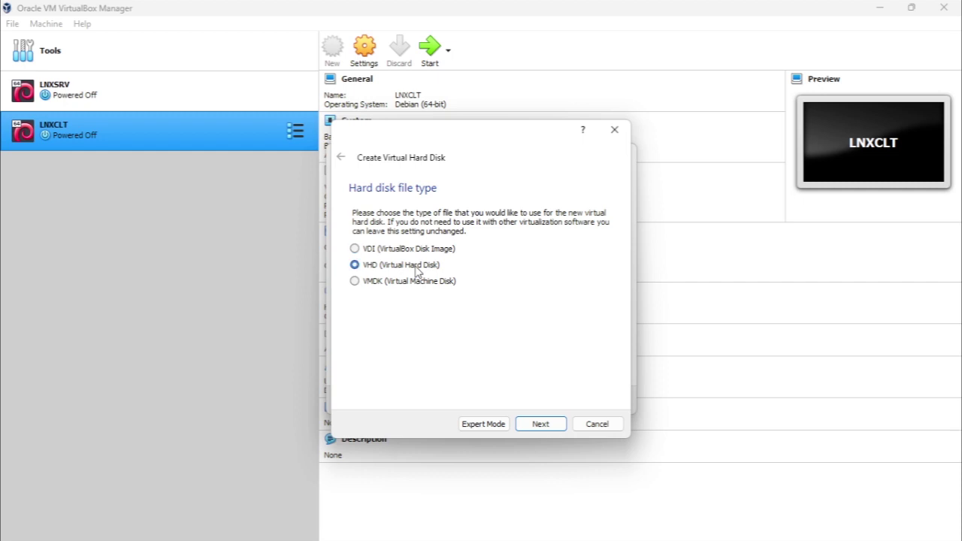
click(537, 430)
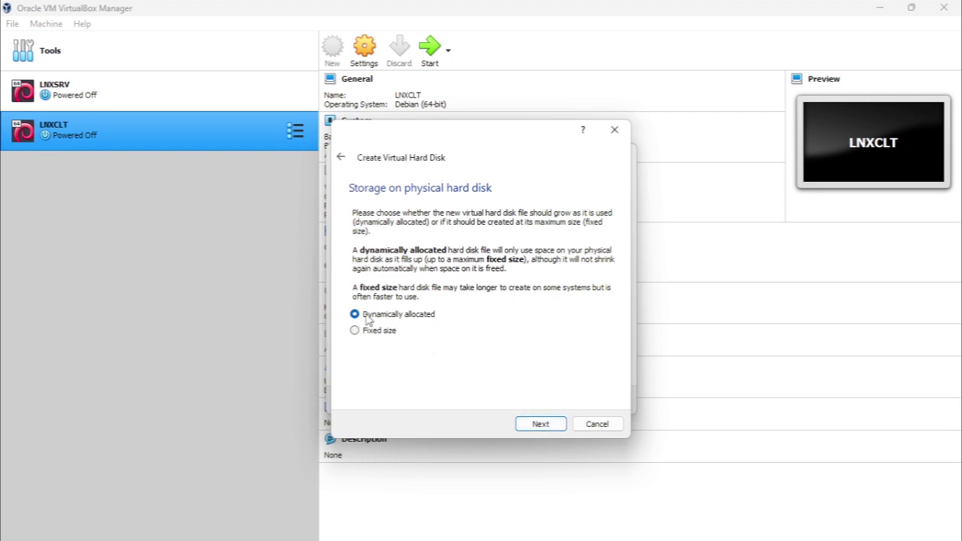
click(539, 425)
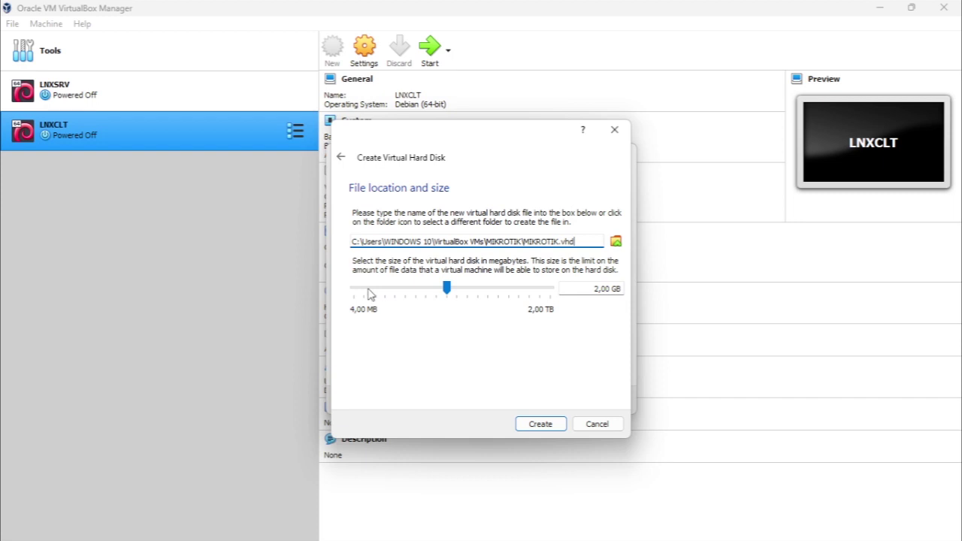
Set the virtual hard disk size to 256 MB and create the disk for the MIKROTIK machine
mouse_move(369, 294)
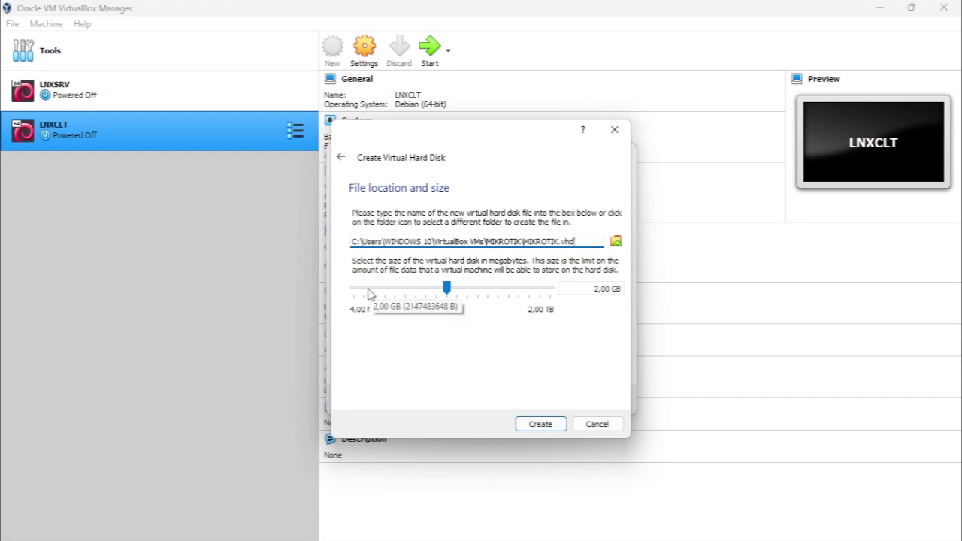
click(369, 294)
click(369, 294)
click(370, 294)
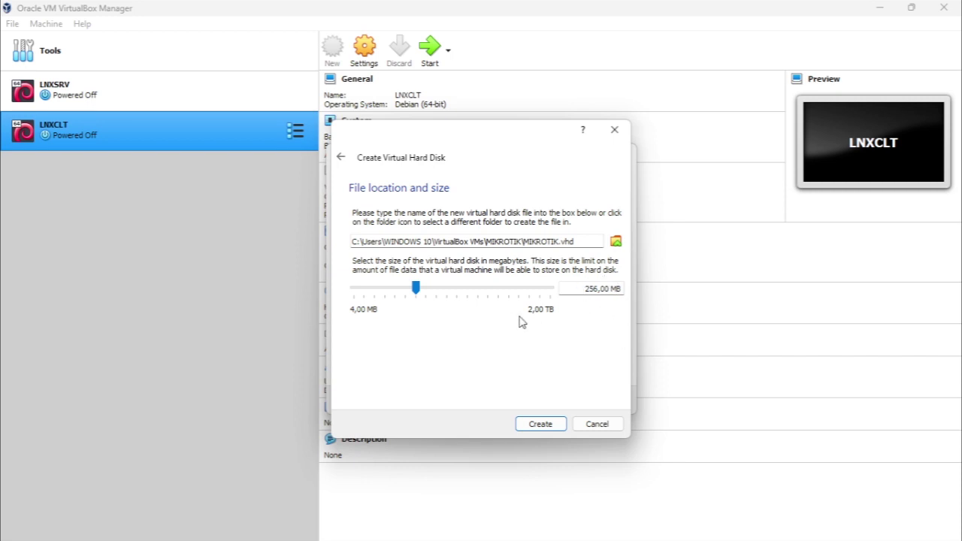
click(540, 426)
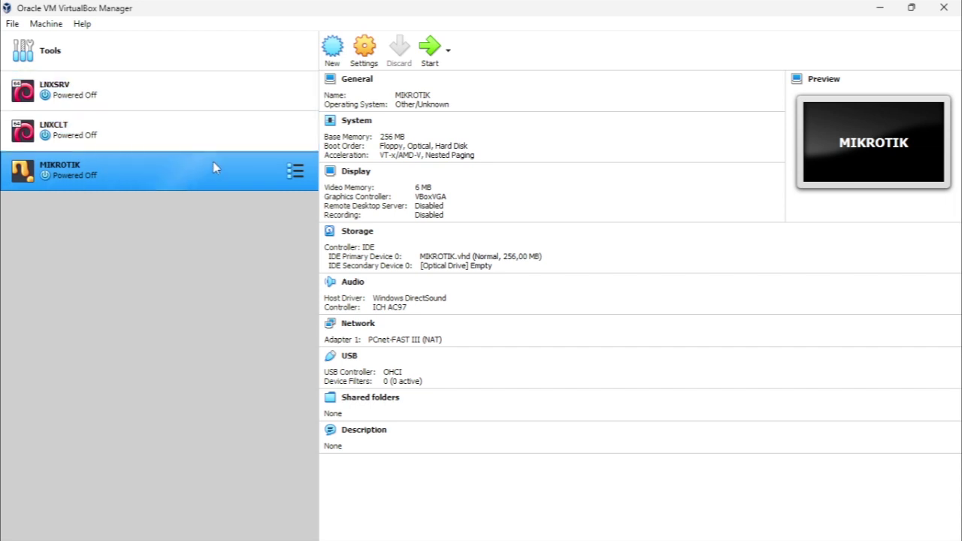
In the MIKROTIK machine's network settings, attach Adapter 1 to Bridged Adapter and set its promiscuous mode to Allow All
click(373, 61)
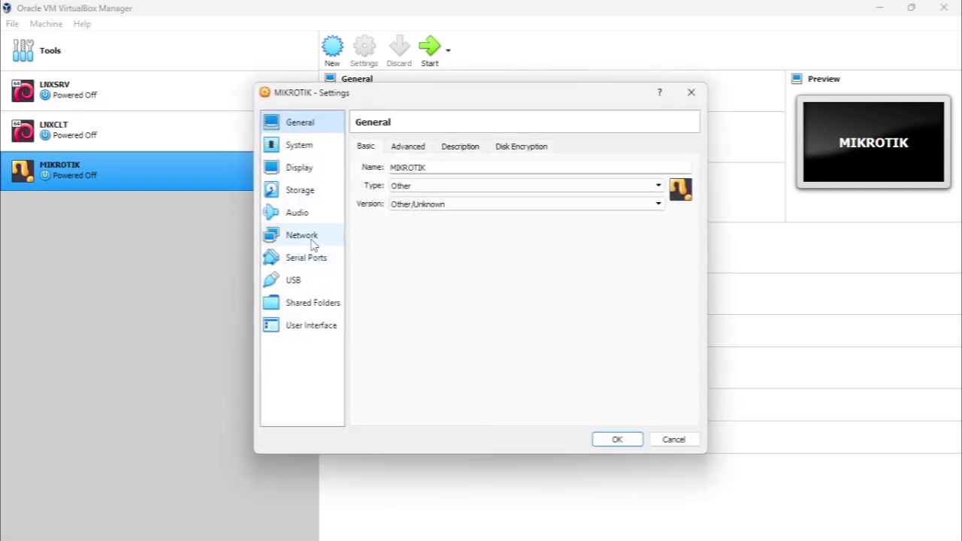
click(310, 243)
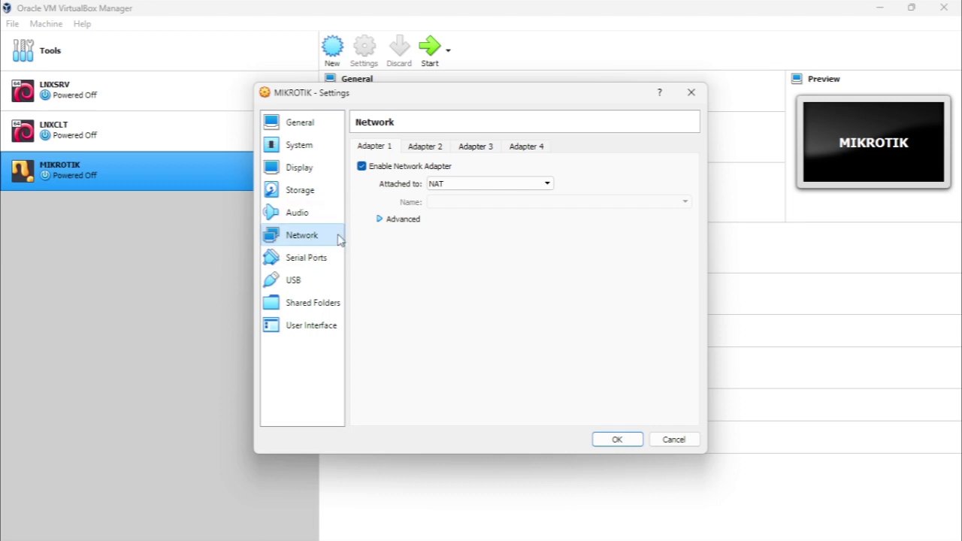
click(381, 219)
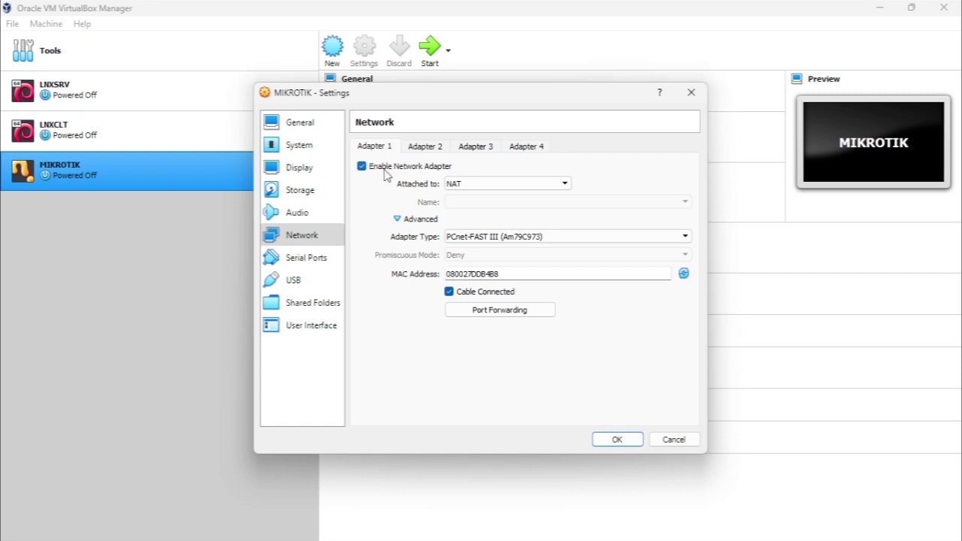
click(413, 151)
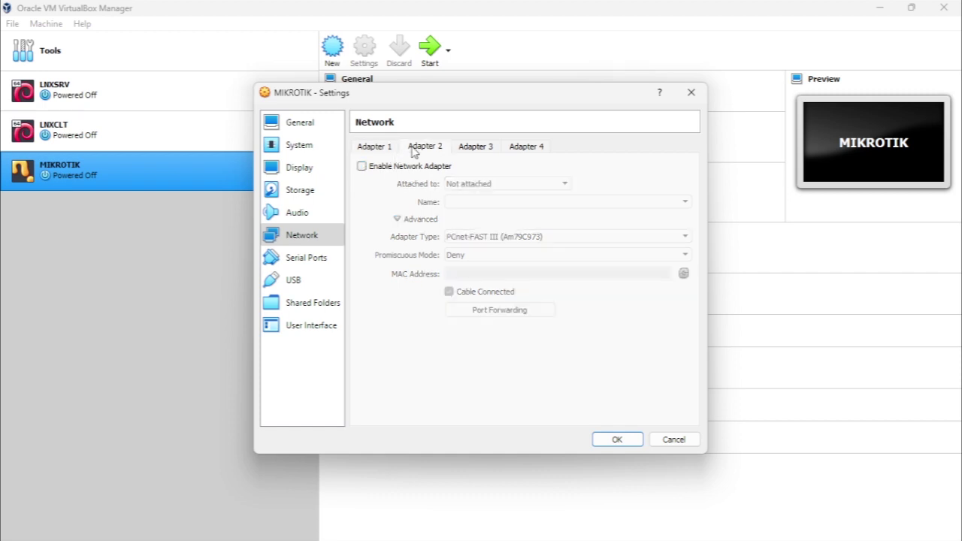
click(474, 148)
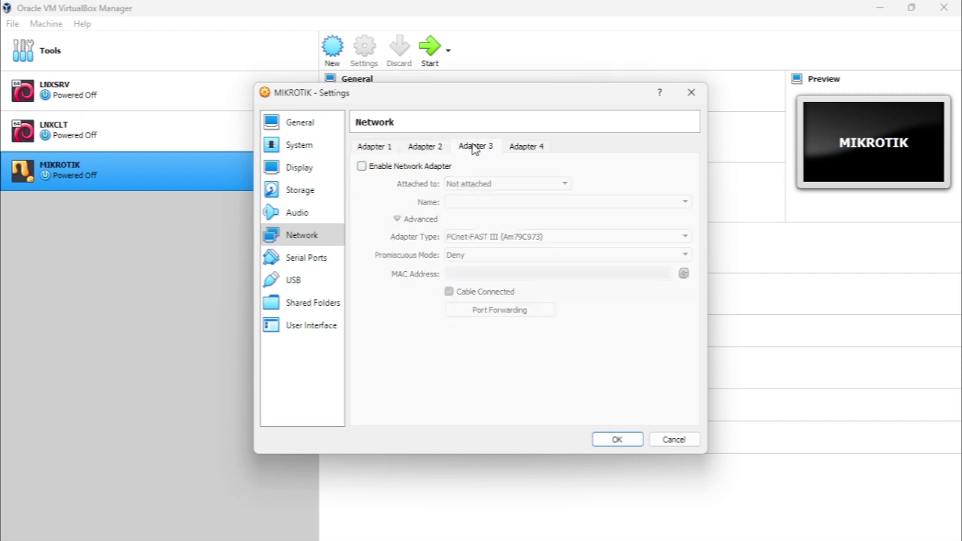
click(373, 148)
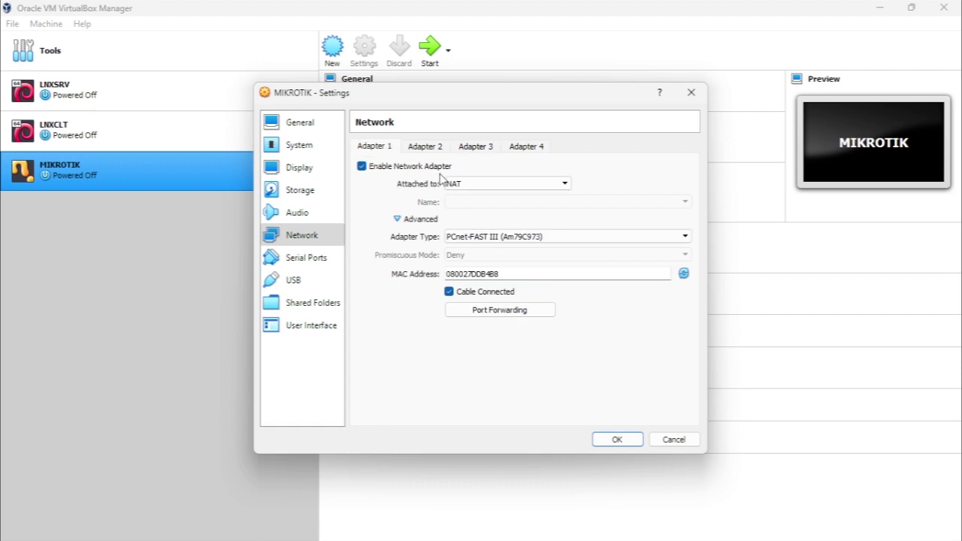
click(462, 185)
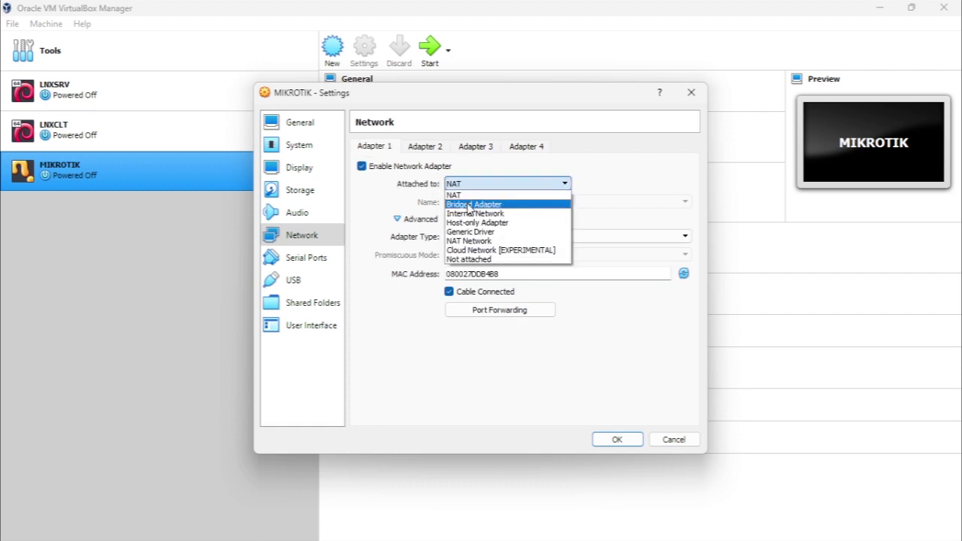
click(470, 206)
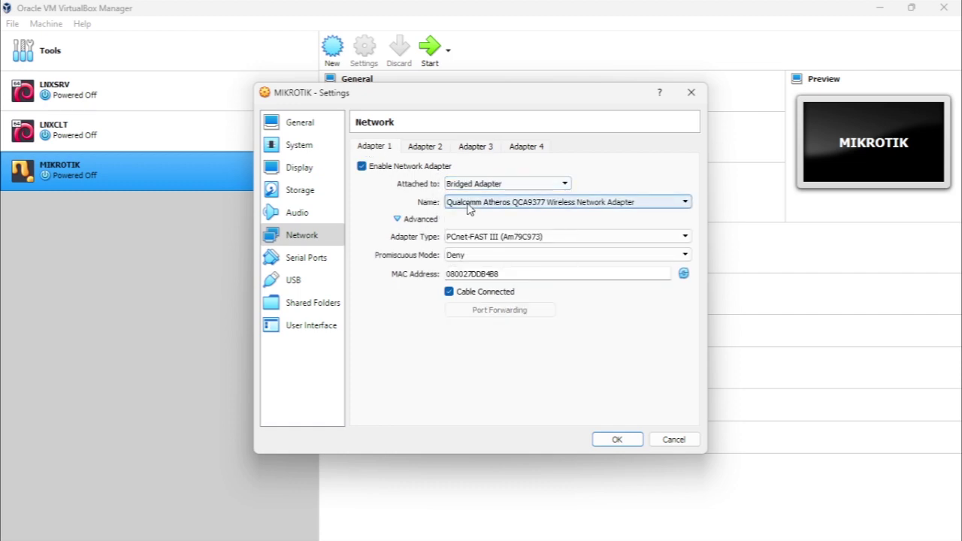
click(473, 258)
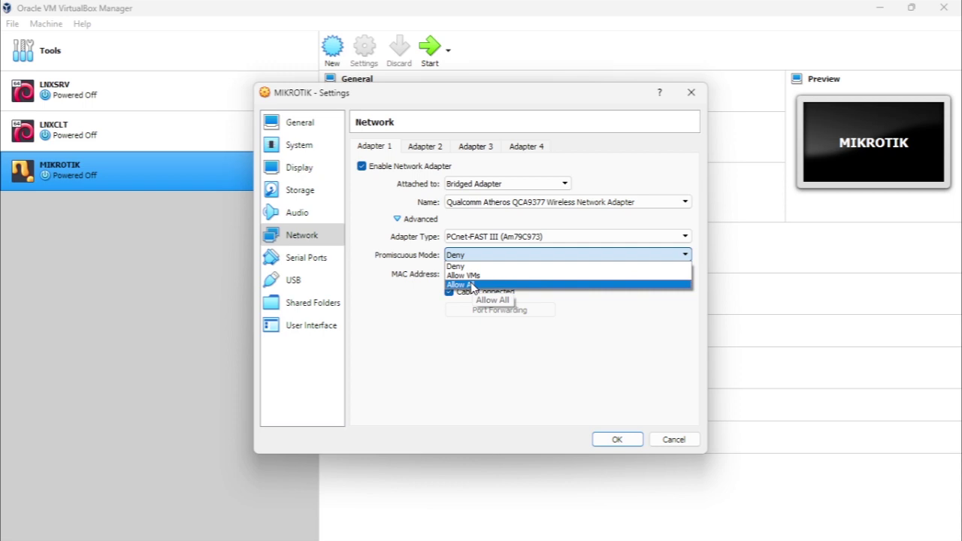
click(472, 285)
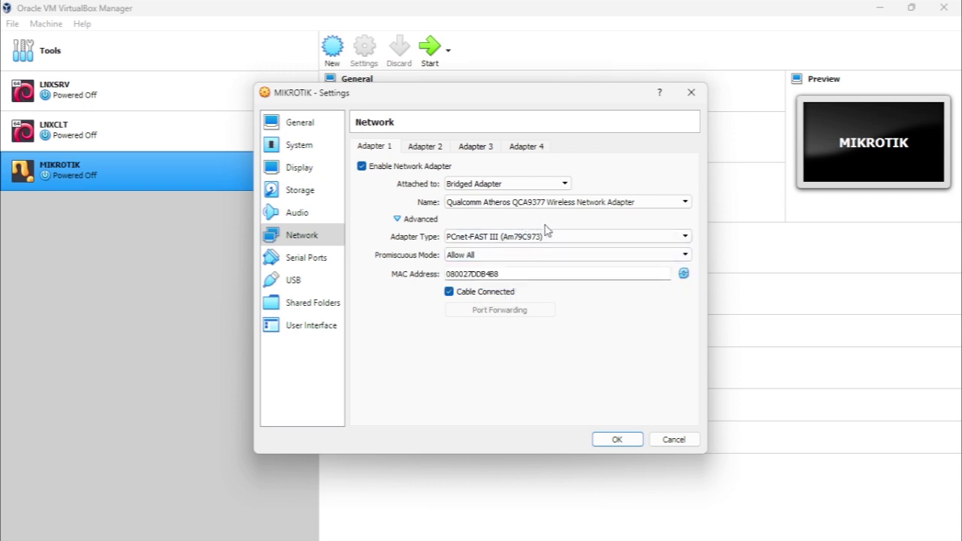
Enable Adapter 2 on MIKROTIK, attach it to an Internal Network named R to LNXSRV, and set promiscuous mode to Allow All
click(419, 149)
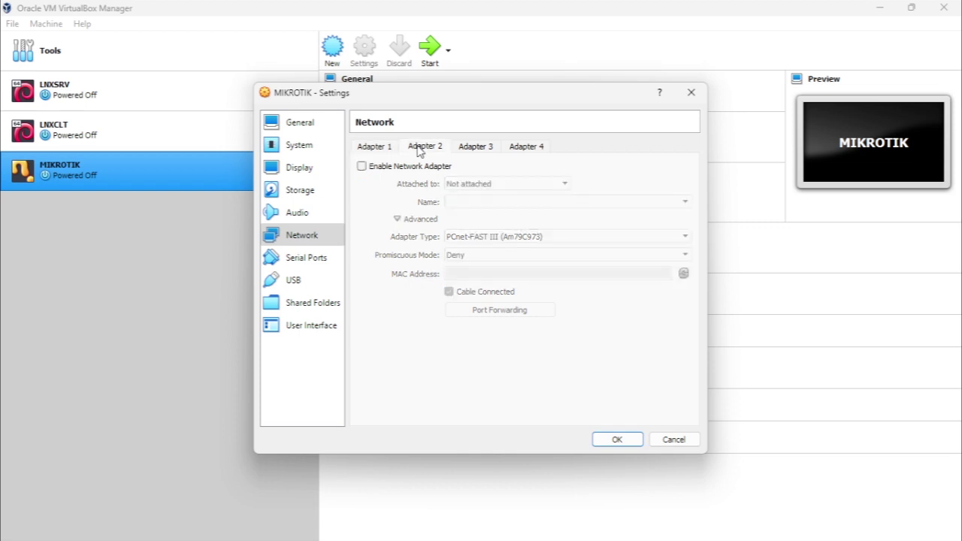
click(397, 166)
click(481, 187)
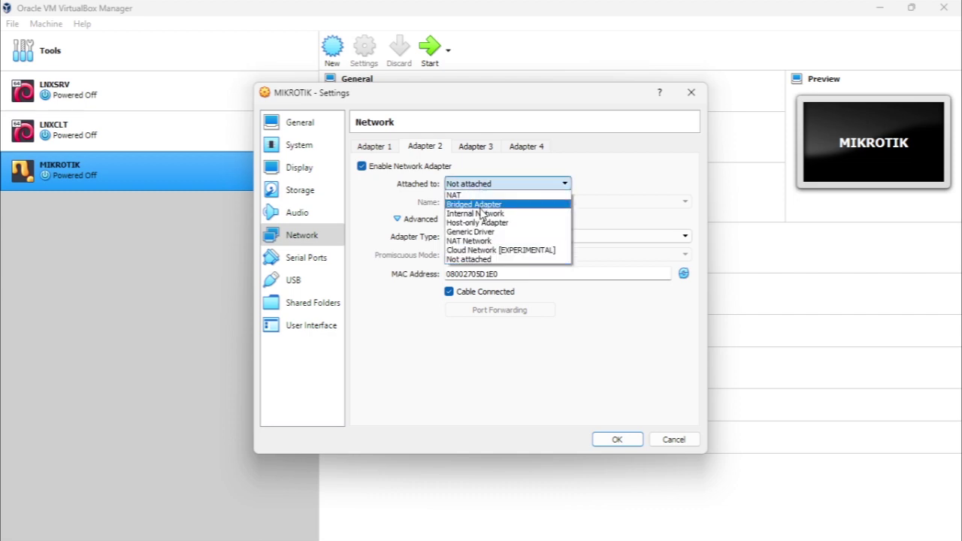
click(482, 215)
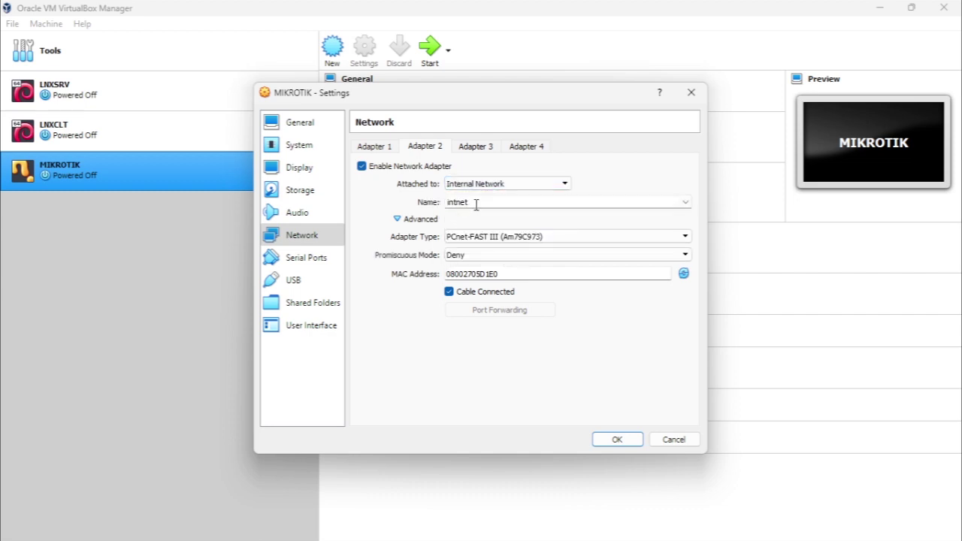
double_click(476, 204)
click(471, 257)
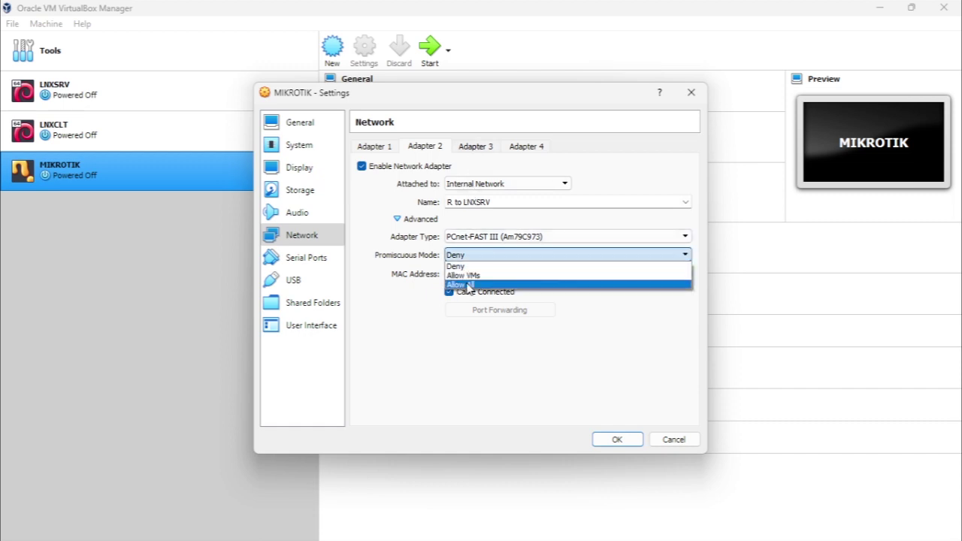
click(469, 286)
Enable Adapter 3 on MIKROTIK, attach it to an Internal Network named R to LNXCLT, and set promiscuous mode to Allow All
click(479, 147)
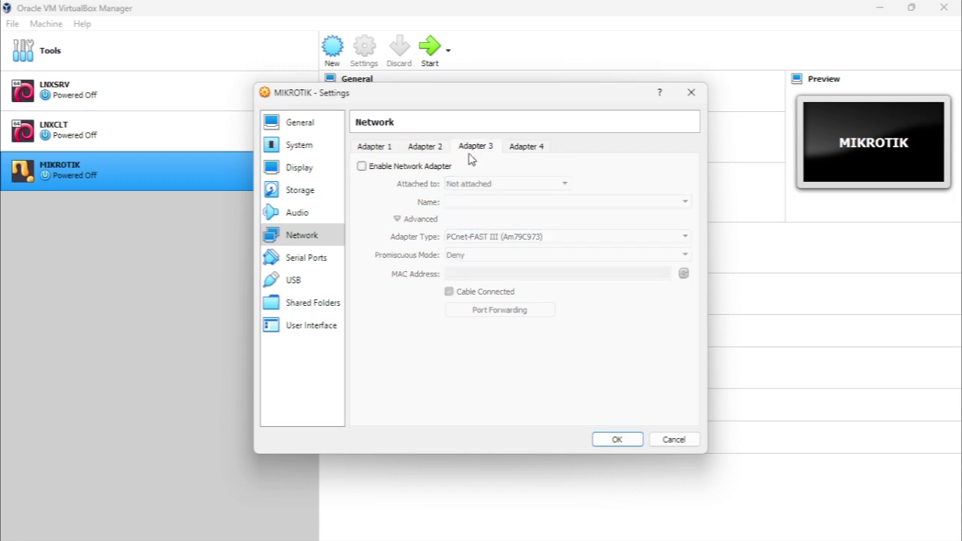
click(440, 167)
click(458, 186)
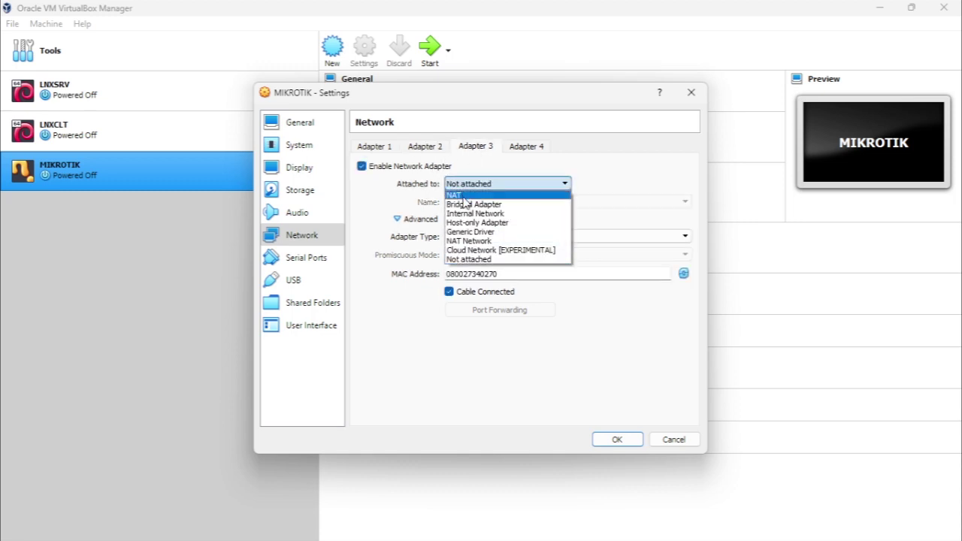
click(470, 209)
double_click(472, 200)
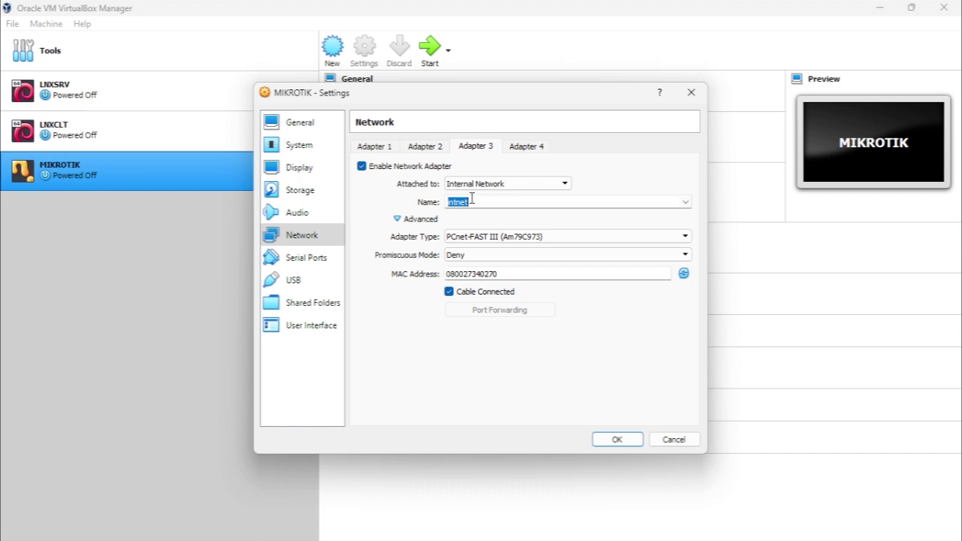
text(R to CLT)
click(464, 202)
click(547, 256)
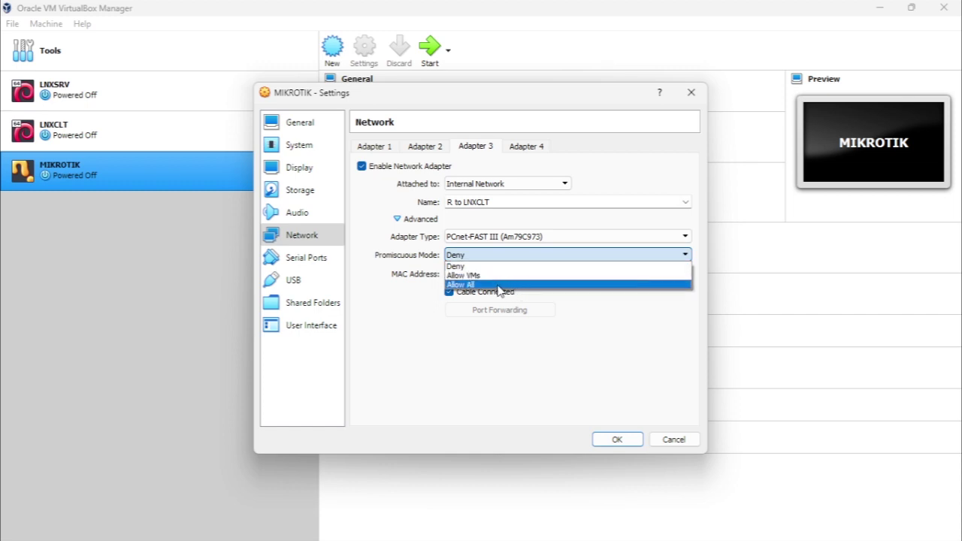
click(500, 290)
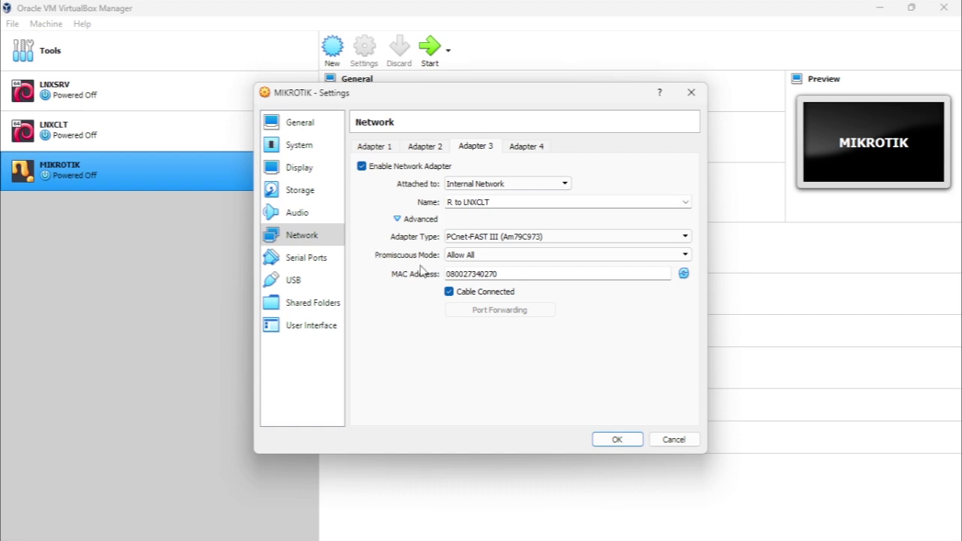
Review the settings of Adapters 1, 2 and 3 and save the MIKROTIK network configuration
click(377, 149)
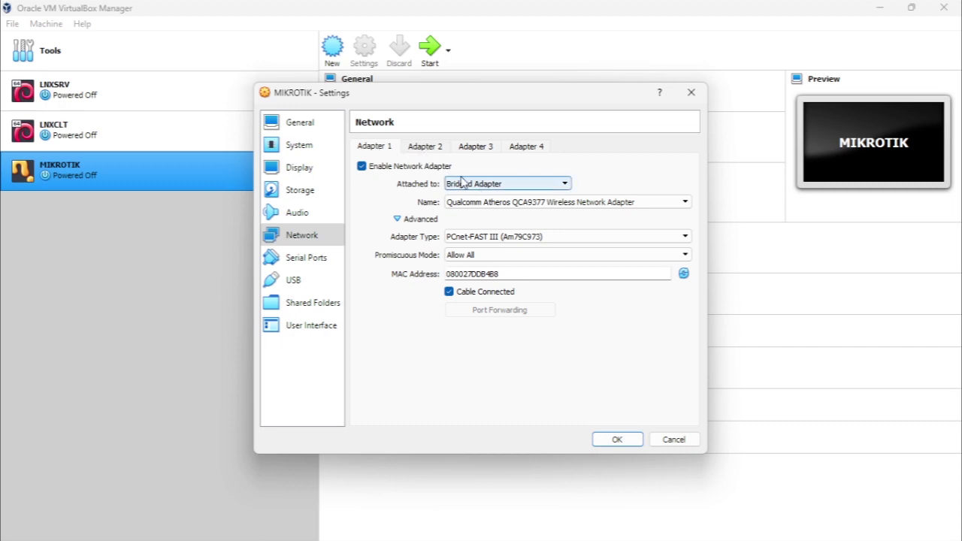
click(418, 150)
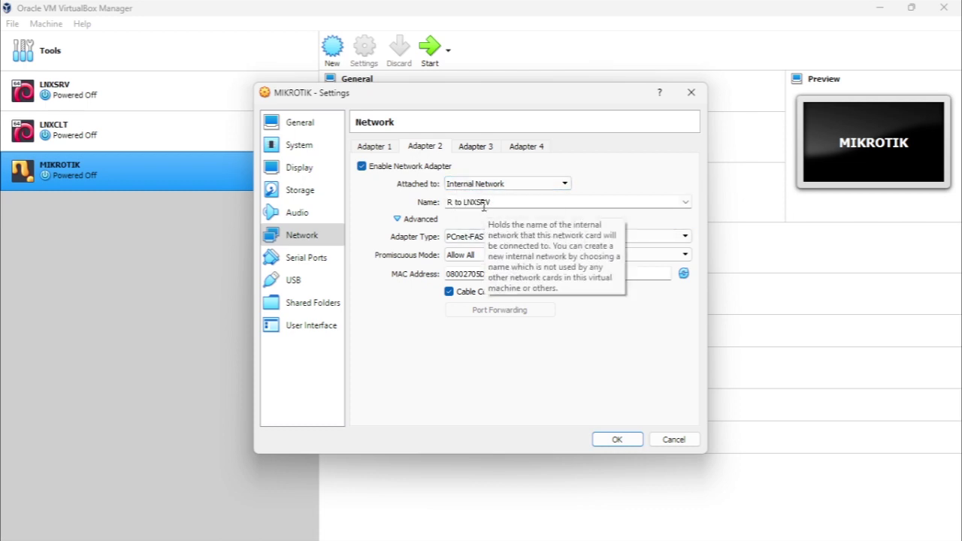
click(480, 149)
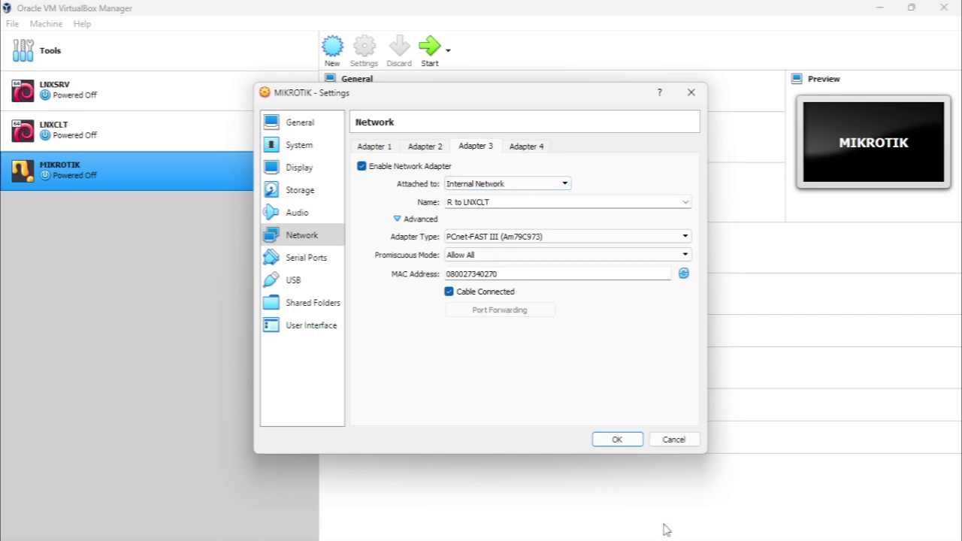
click(616, 441)
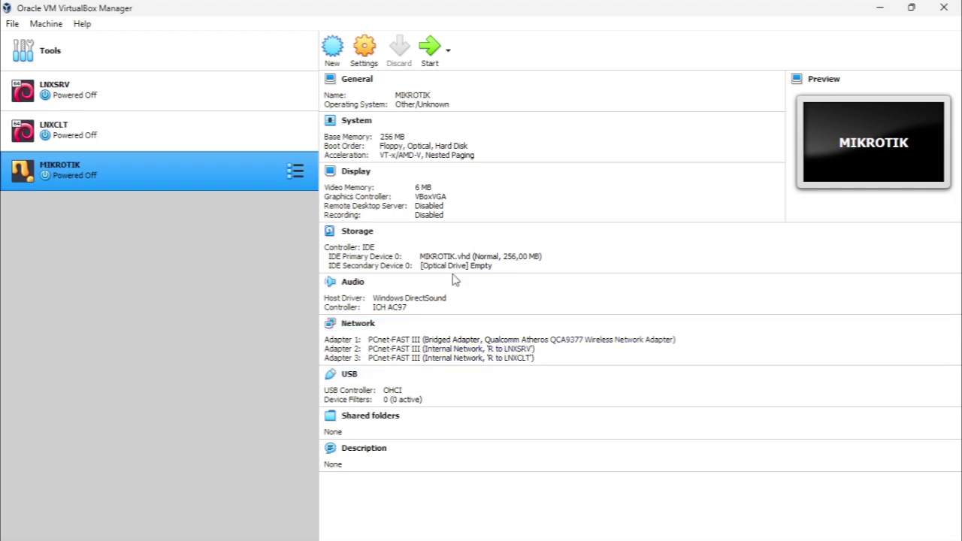
Attach Adapter 1 of the LNXSRV machine to the Internal Network R to LNXSRV and save the settings
click(197, 109)
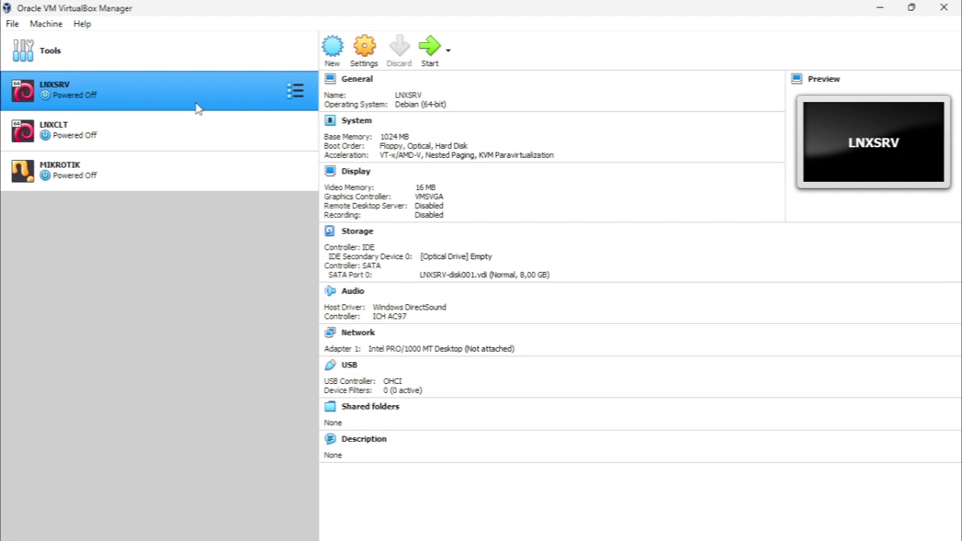
click(366, 63)
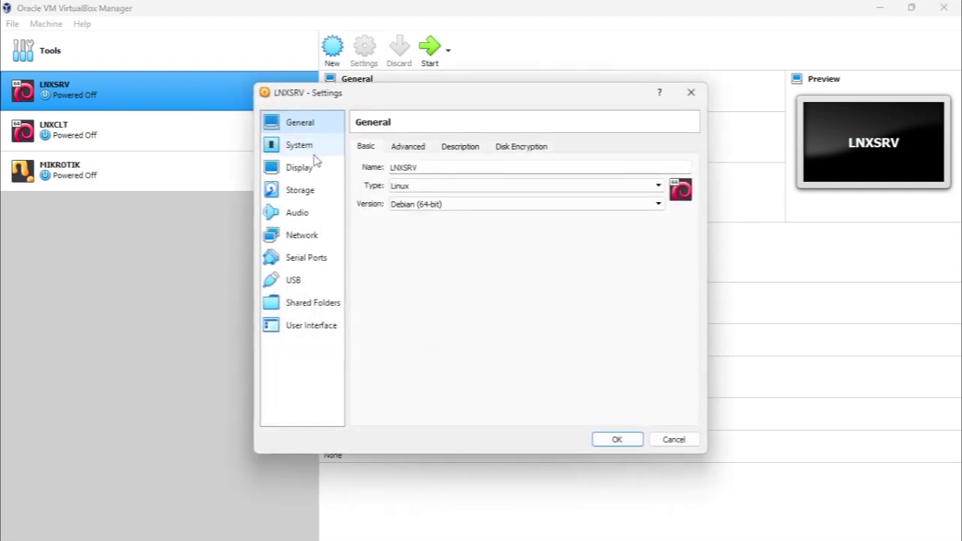
click(312, 238)
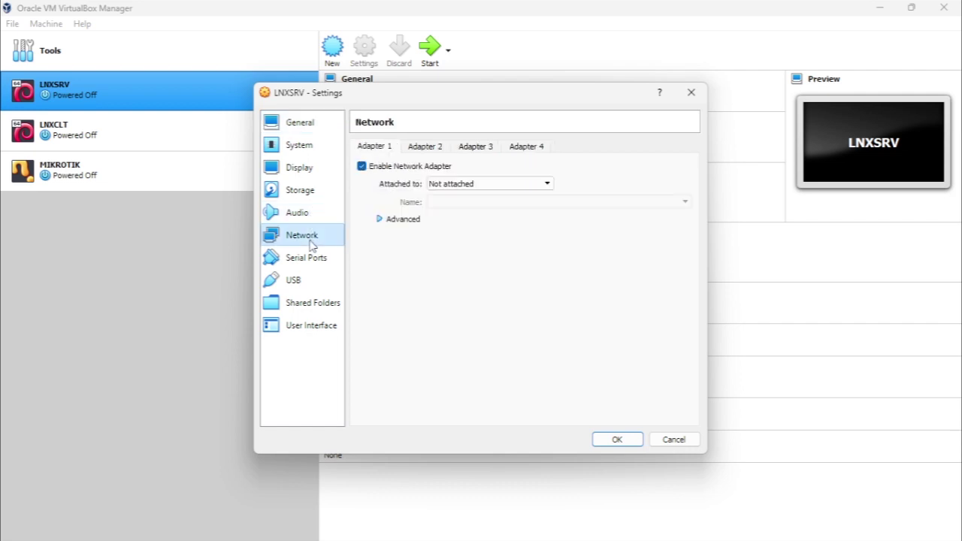
click(381, 221)
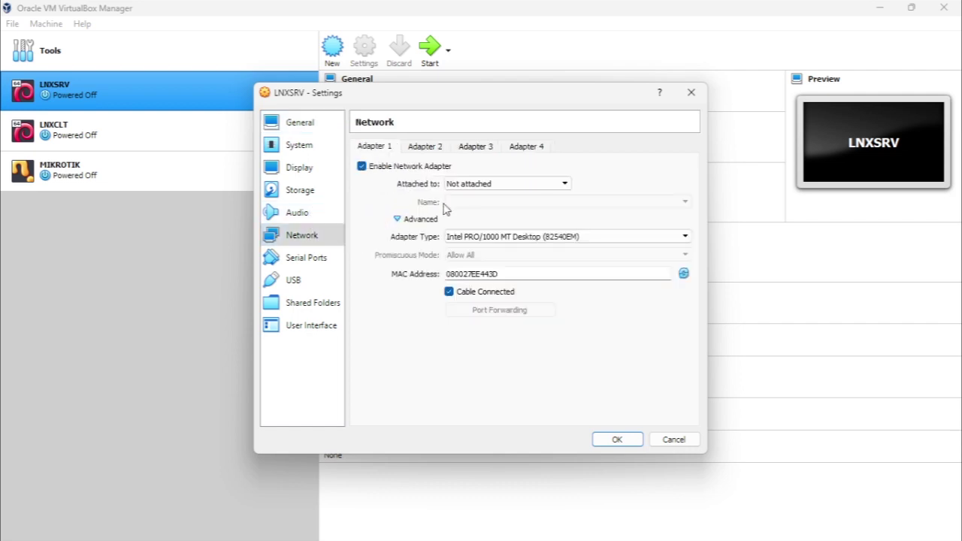
click(496, 192)
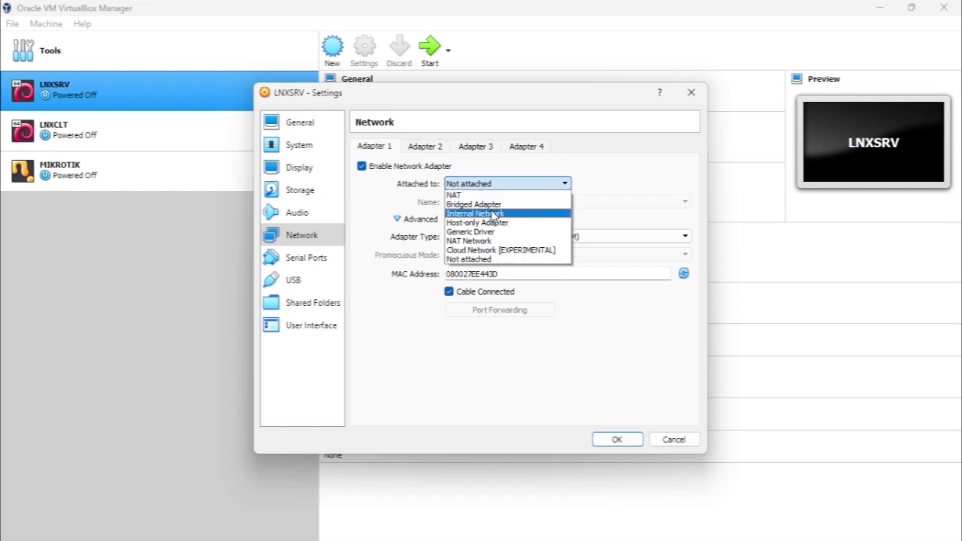
click(493, 213)
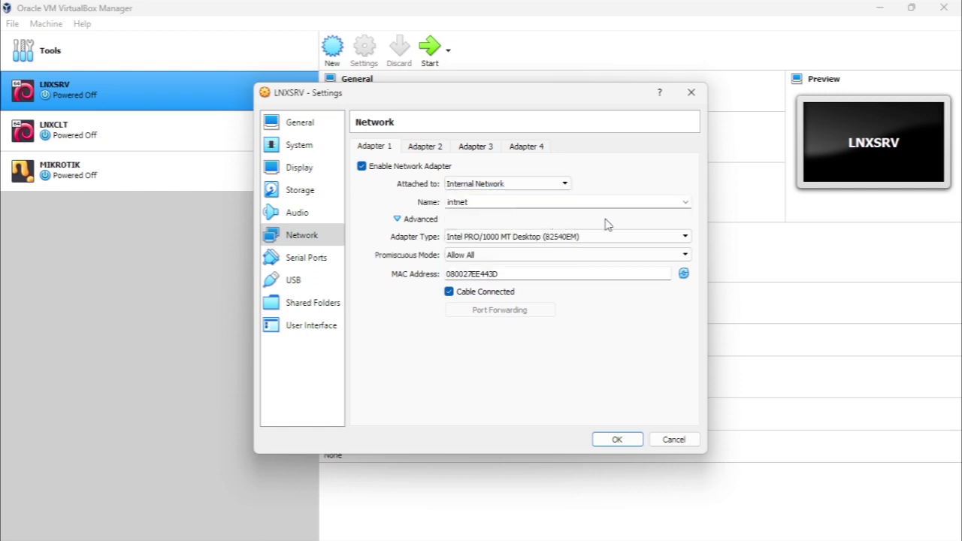
click(686, 203)
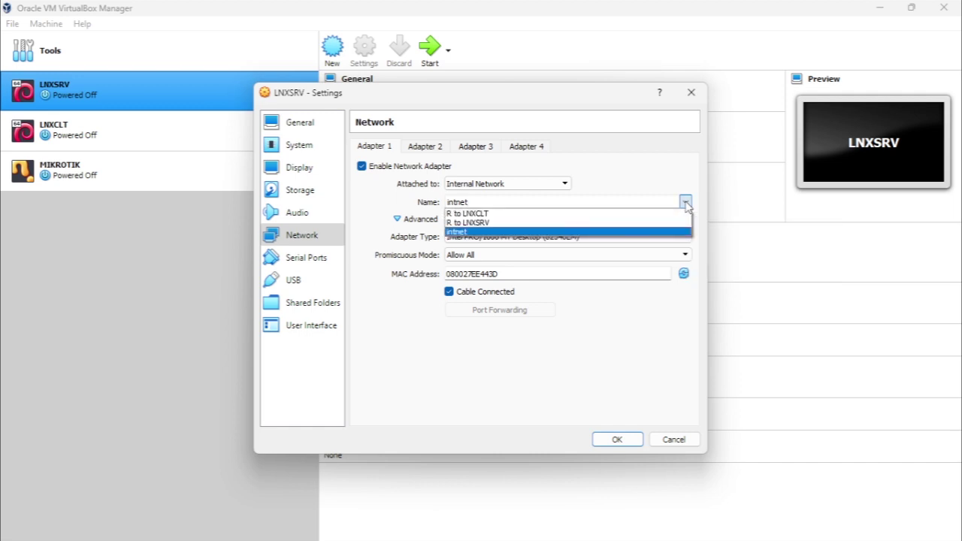
click(483, 223)
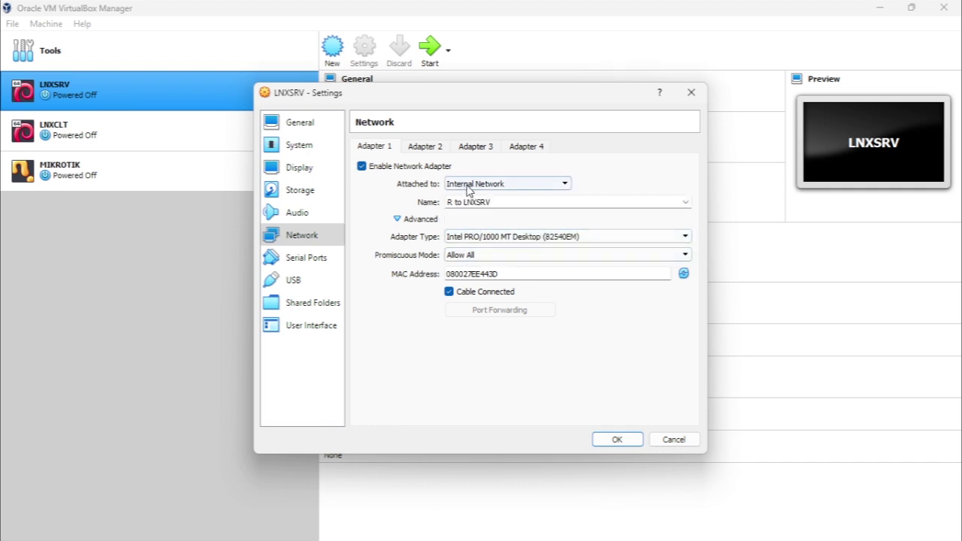
click(617, 441)
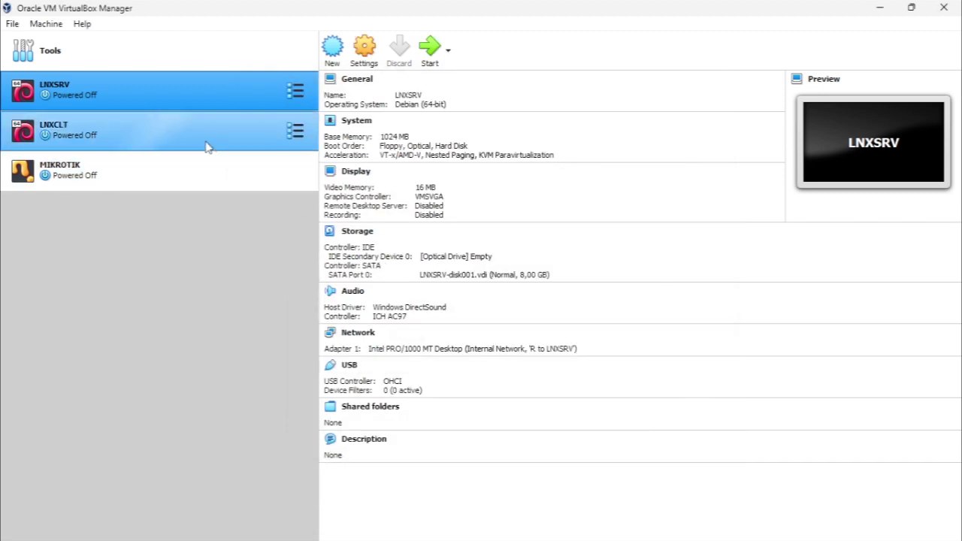
Attach Adapter 1 of the LNXCLT machine to the Internal Network named R to LNXCLT
click(208, 146)
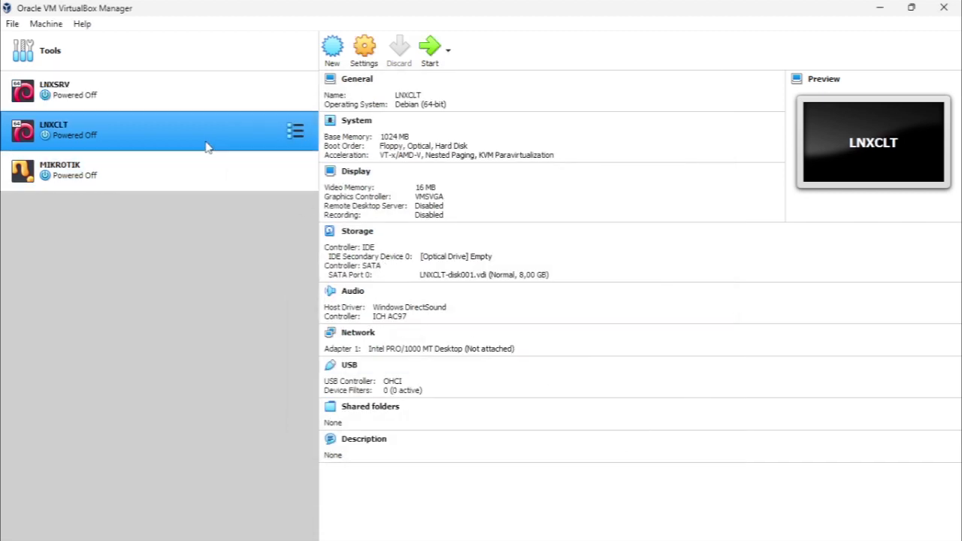
click(365, 49)
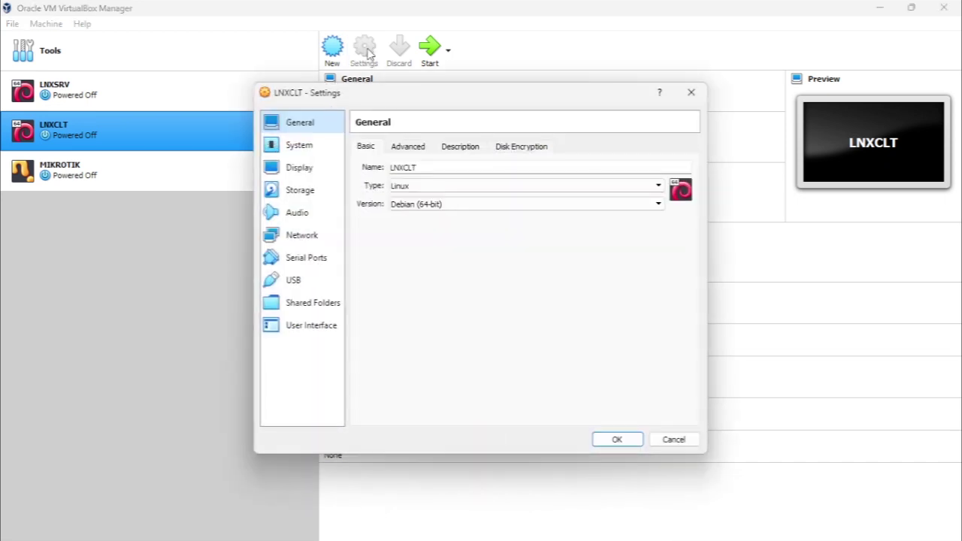
click(313, 236)
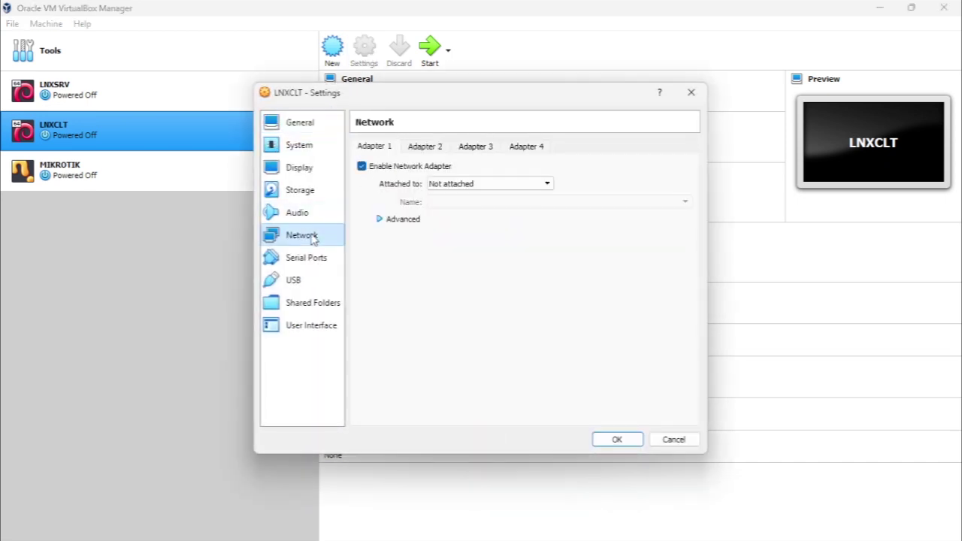
click(390, 219)
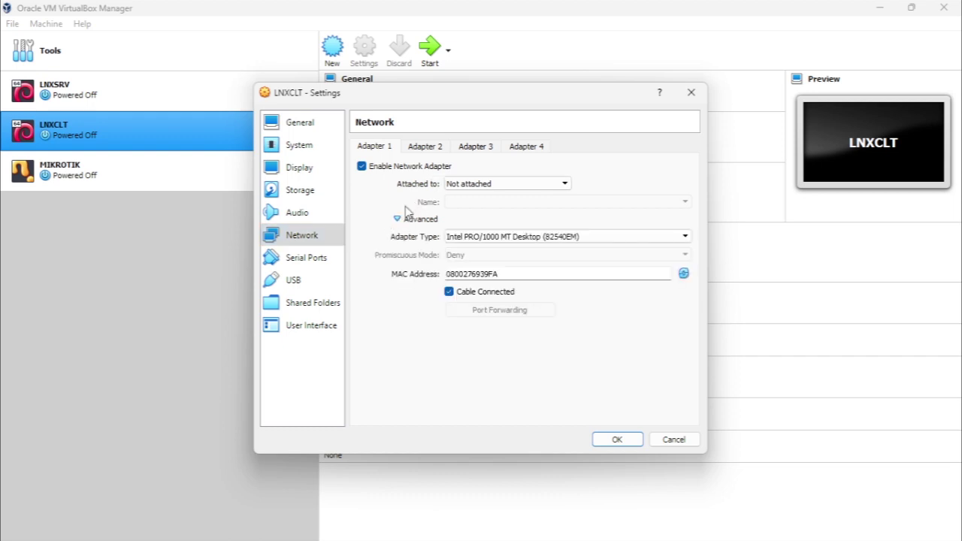
click(482, 186)
click(479, 213)
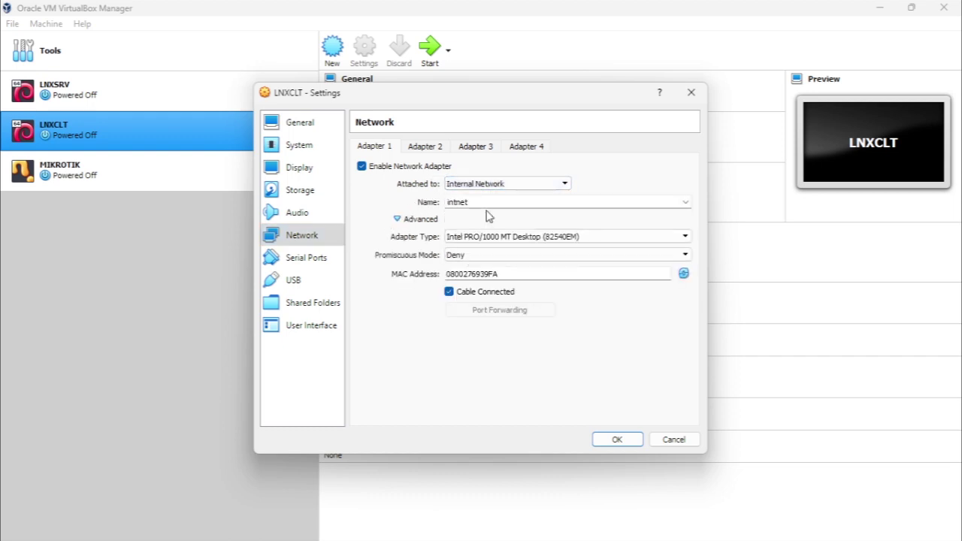
click(687, 203)
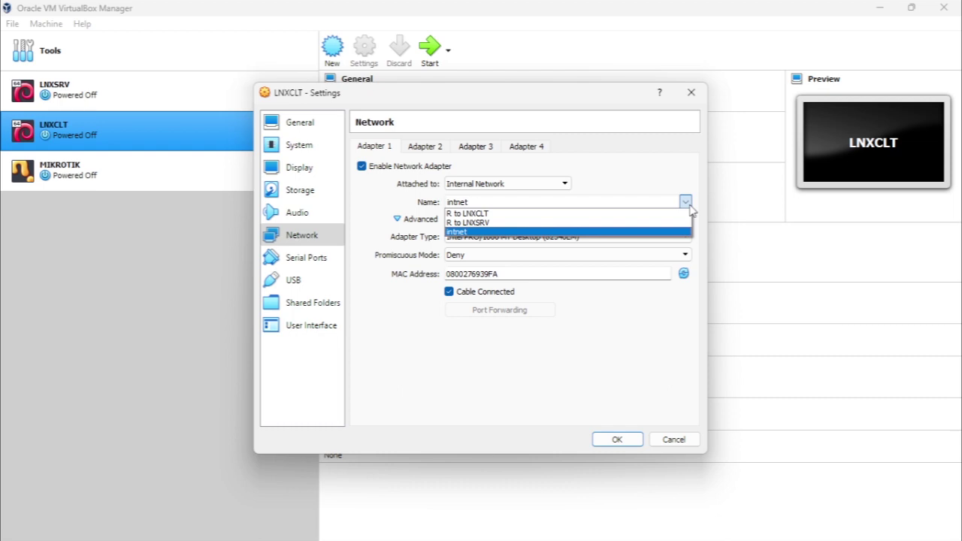
click(560, 214)
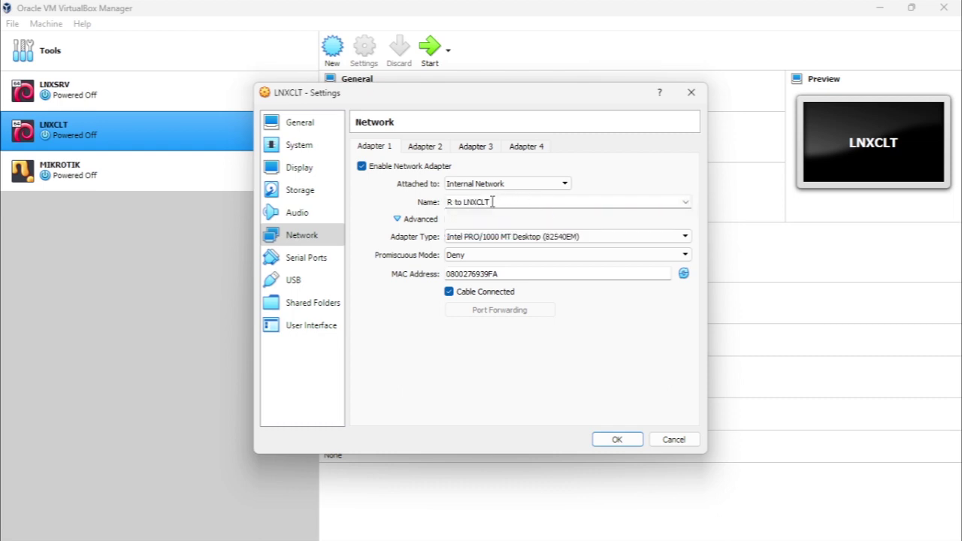
Set promiscuous mode to Allow All on LNXCLT's Adapter 1 and save the settings
click(481, 255)
click(458, 285)
click(618, 440)
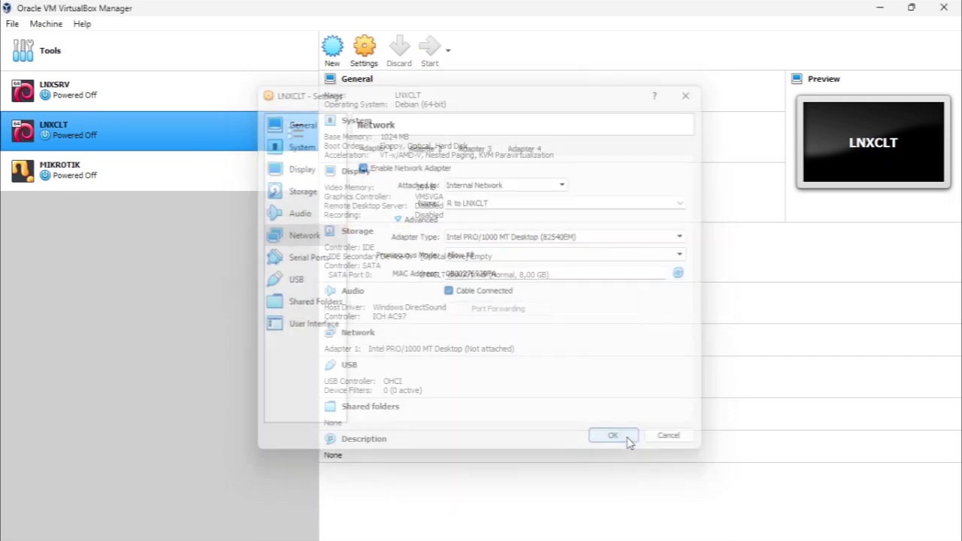
Review the network adapter summaries of the LNXSRV, LNXCLT and MIKROTIK machines
click(176, 100)
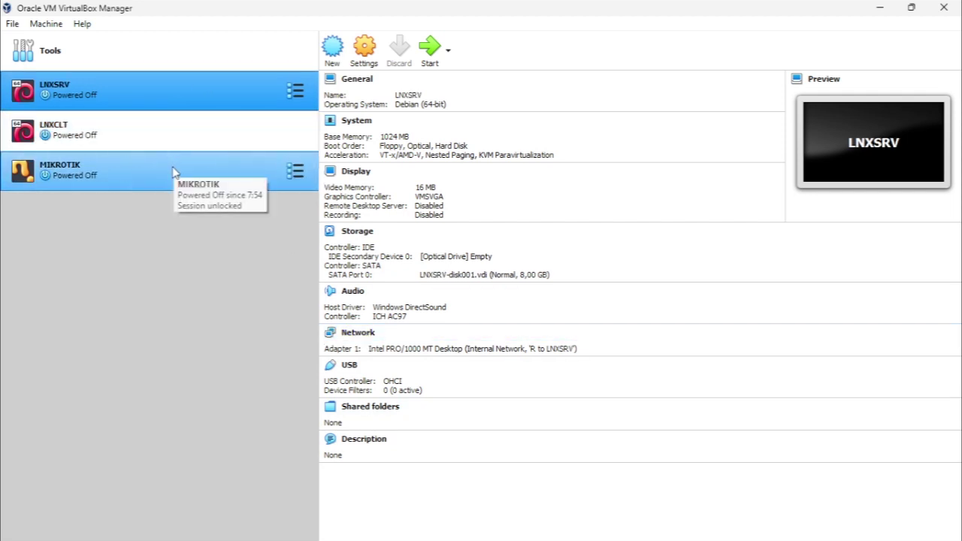
click(172, 169)
click(170, 95)
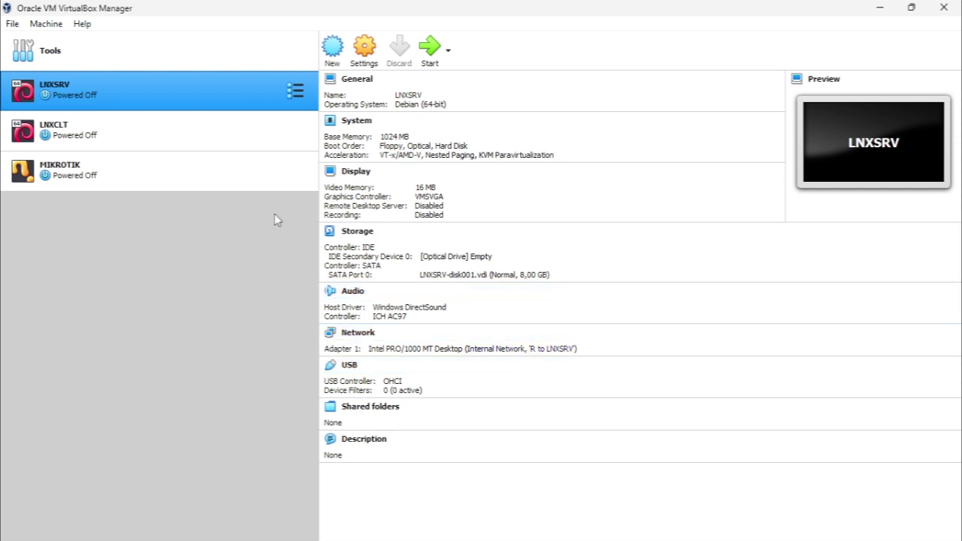
click(206, 126)
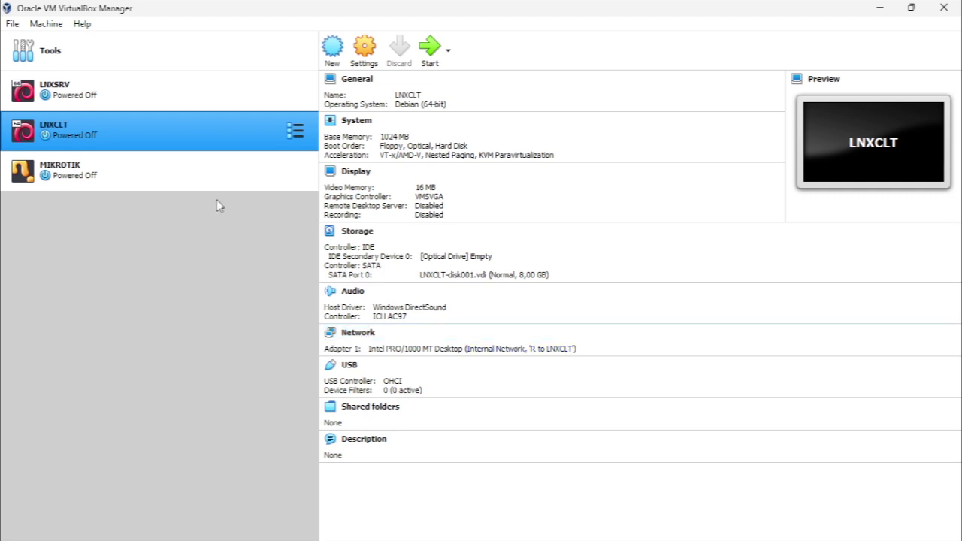
click(188, 182)
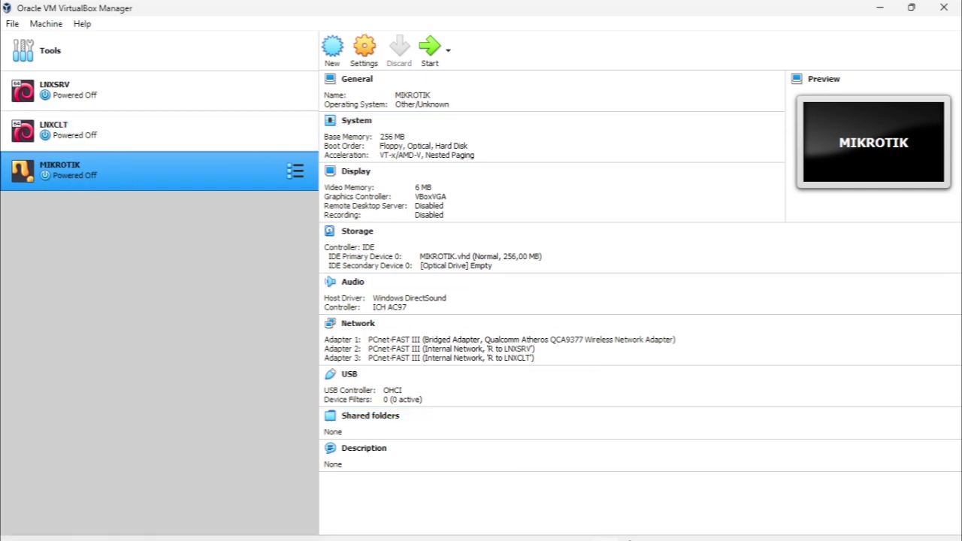
mouse_move(643, 537)
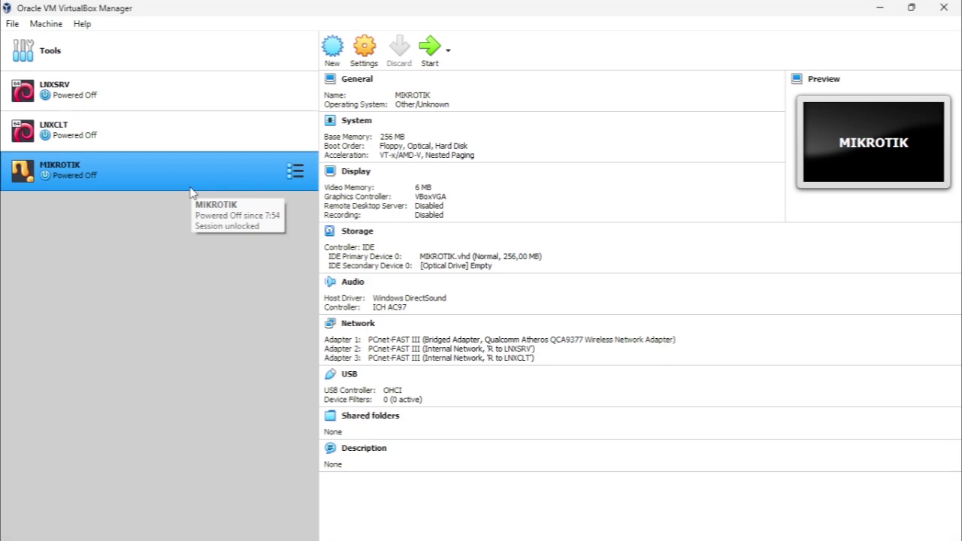
mouse_move(594, 538)
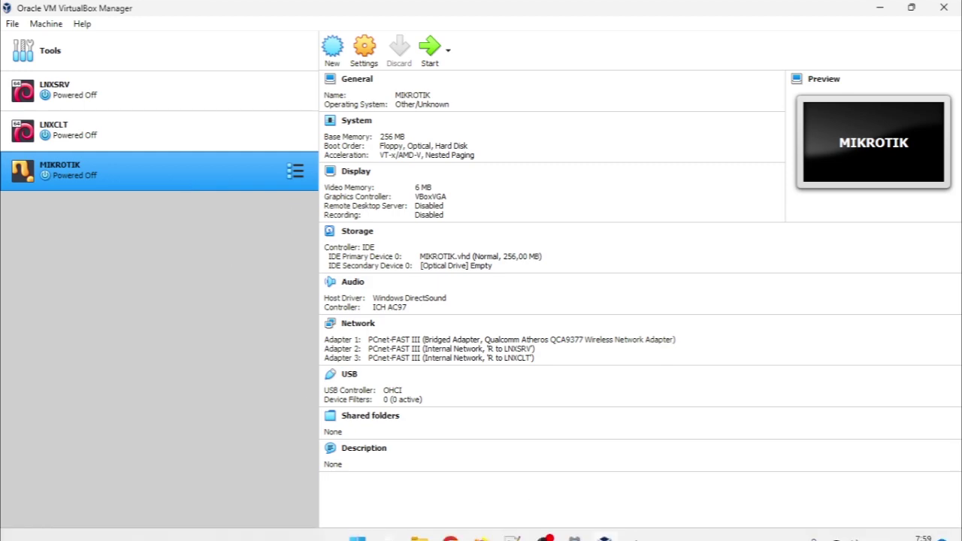